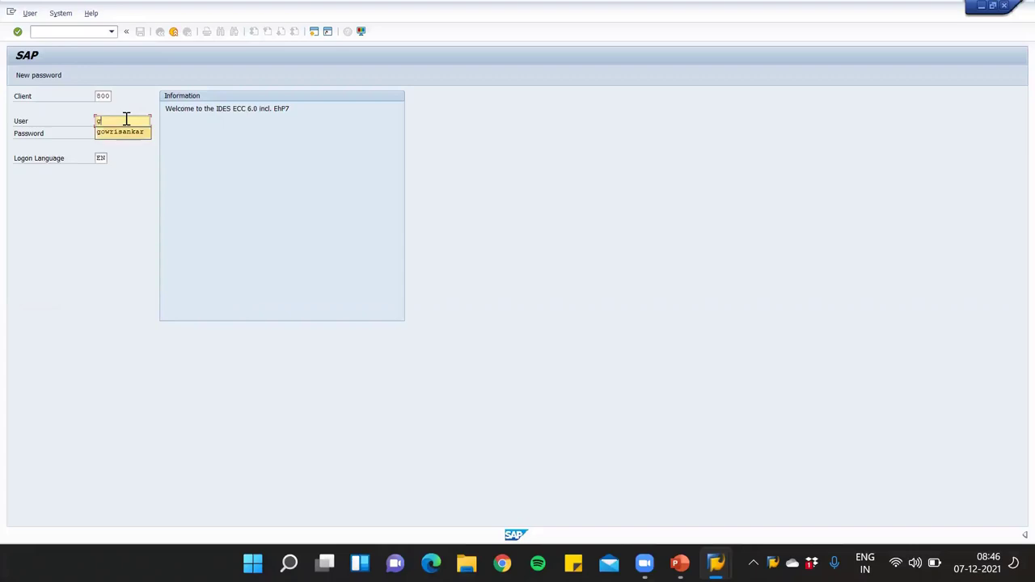
Log on to client 800 with the suggested user name and the account password
key(Return)
key(Tab)
key(ctrl+v)
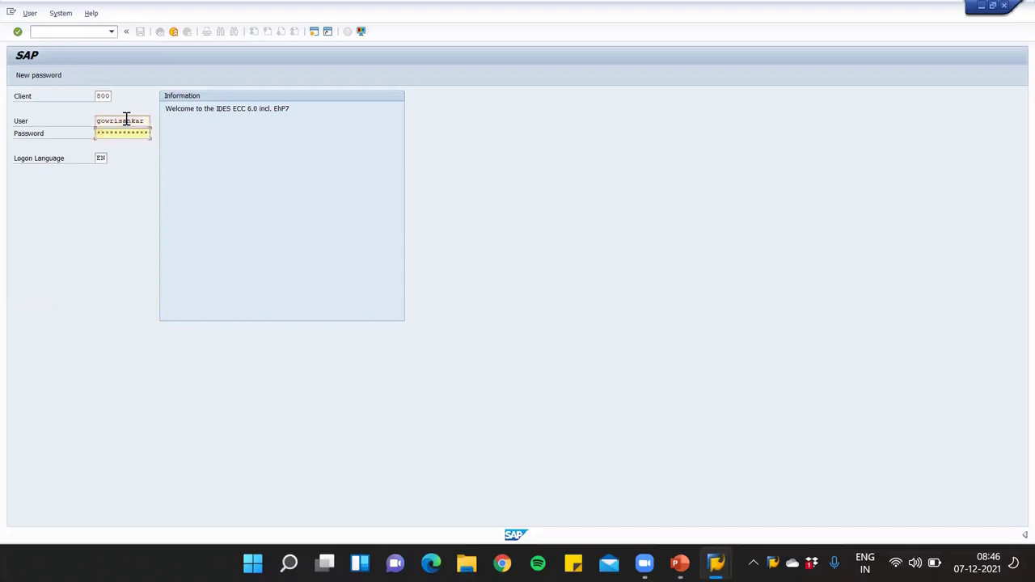
key(Return)
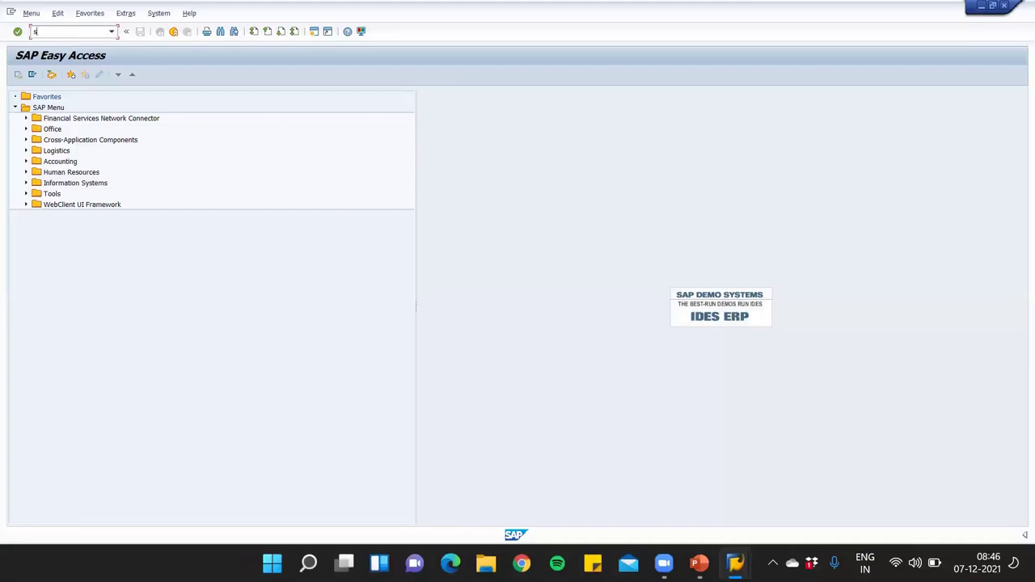
Open the SAP Reference IMG in SPRO, then back out to the SAP Easy Access menu
key(Return)
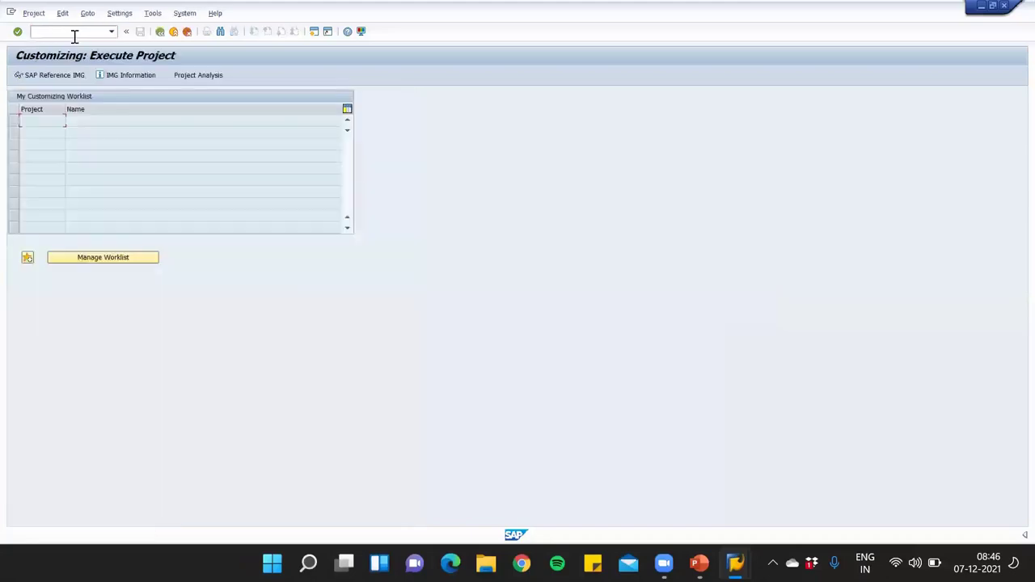
click(48, 76)
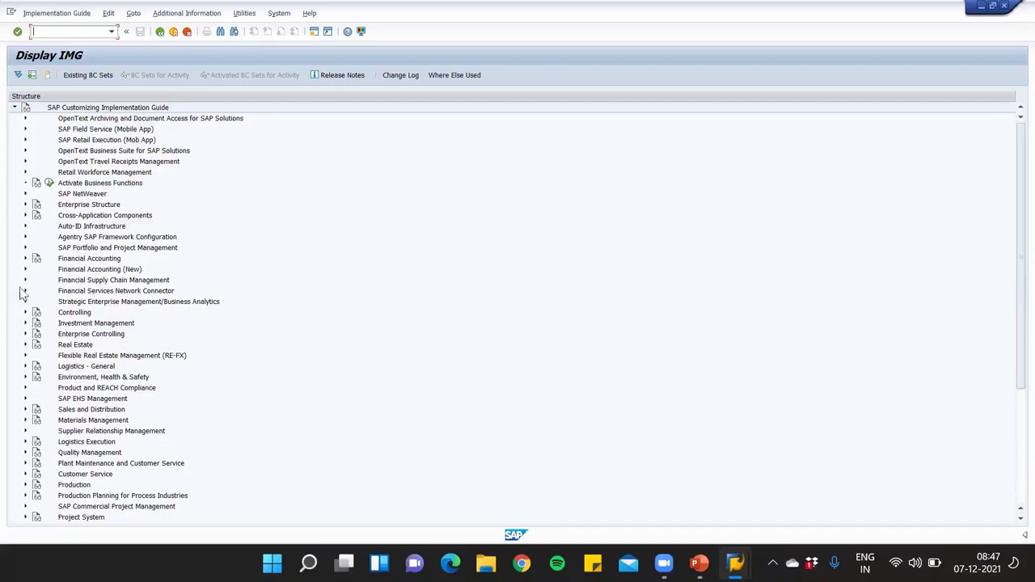
click(159, 33)
click(160, 32)
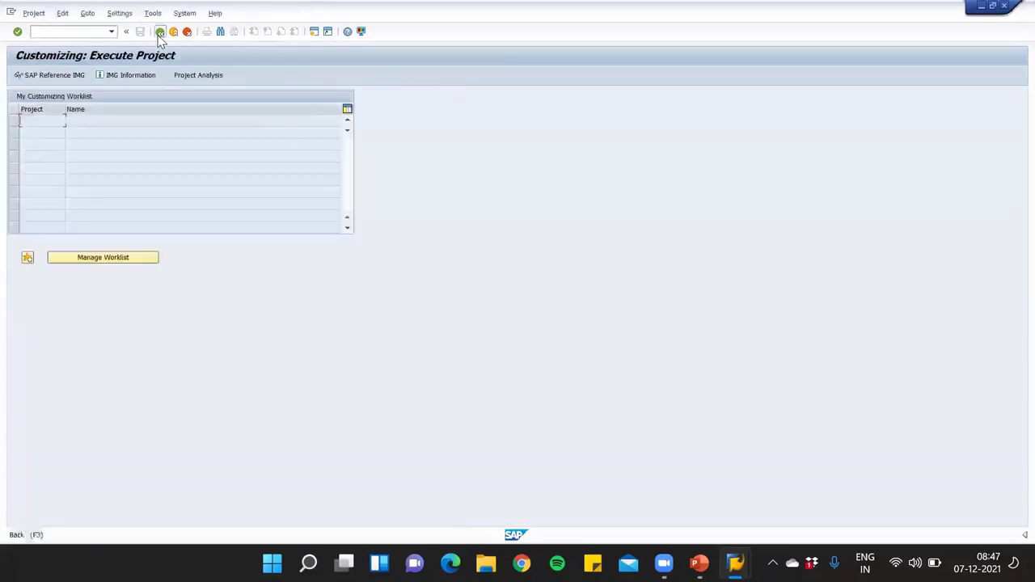
Run SPRO again and display the SAP Reference IMG tree
text(sp)
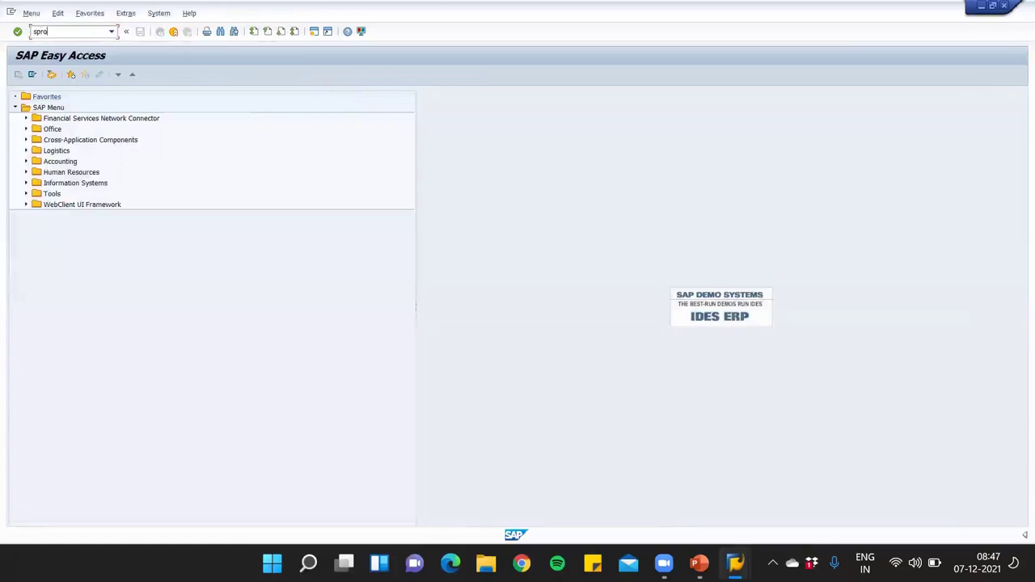
text(ro)
key(Return)
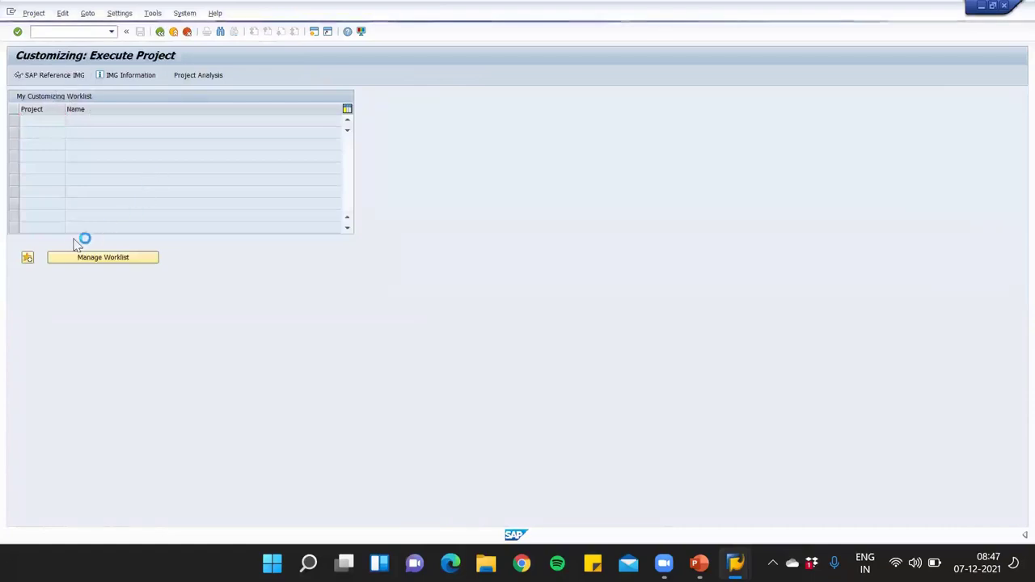
key(F5)
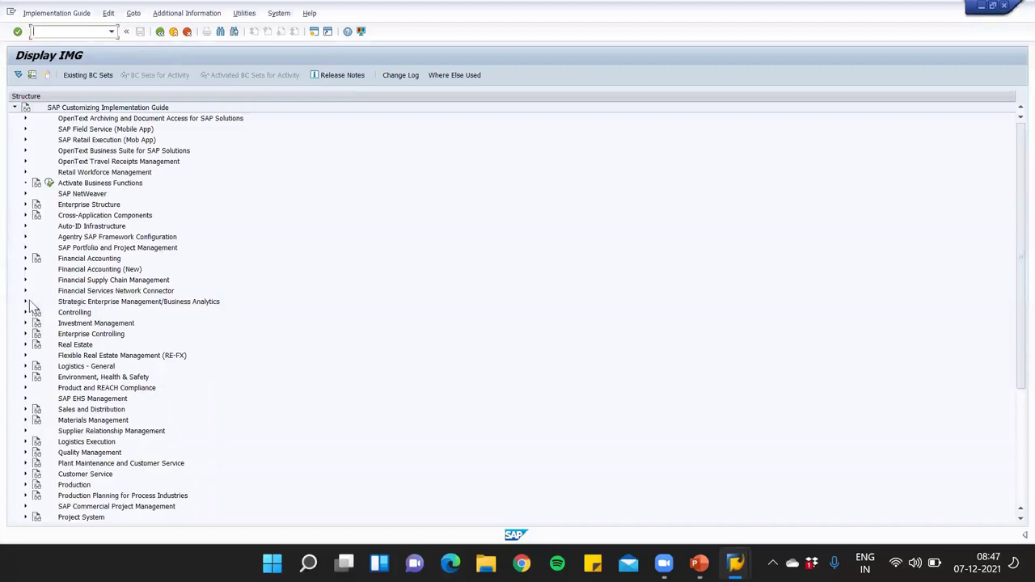
Open Define Sales Document Types under Sales Document Header in display-only mode, then leave it
click(25, 409)
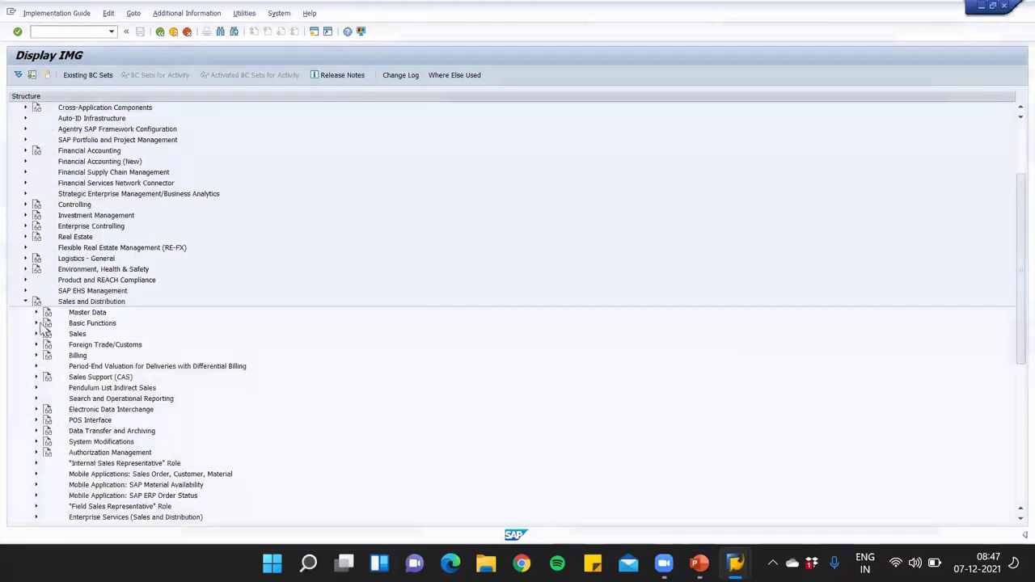
click(35, 334)
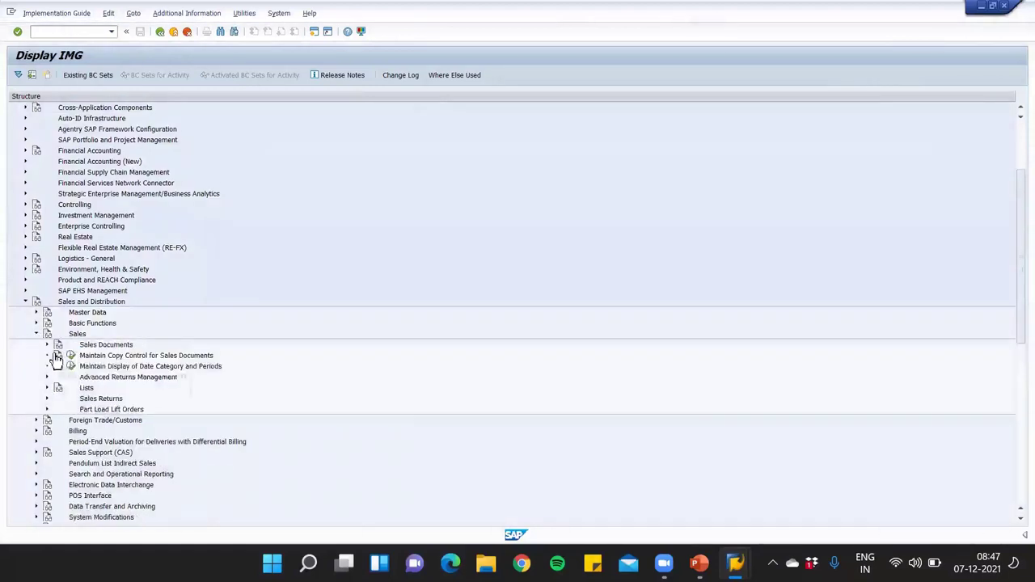
click(47, 345)
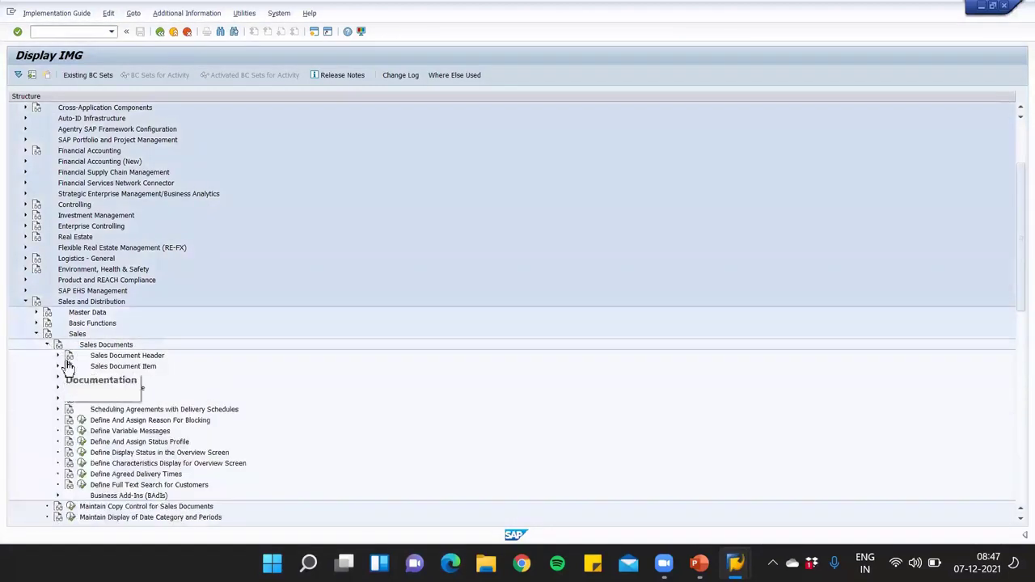
click(57, 355)
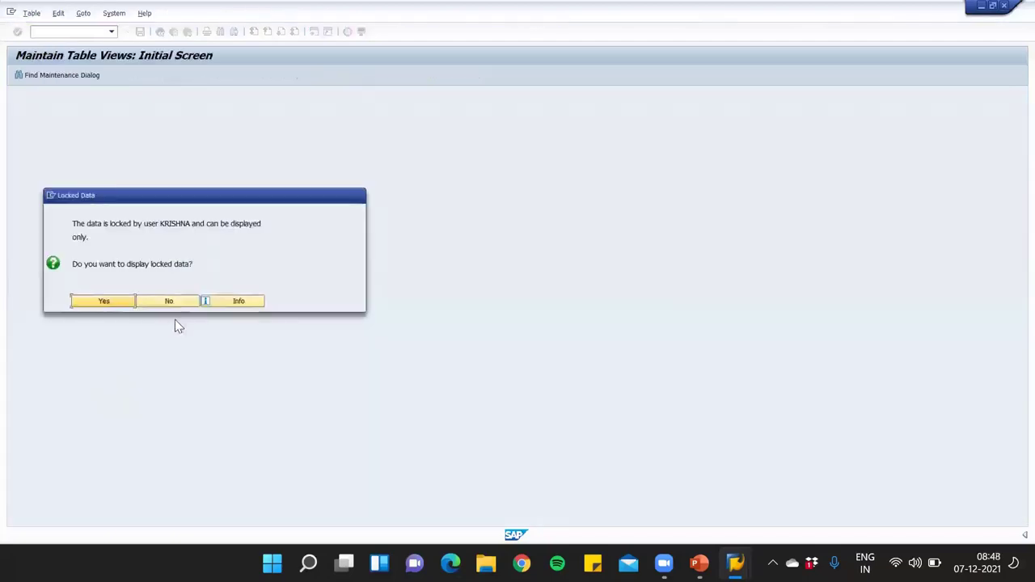
click(113, 301)
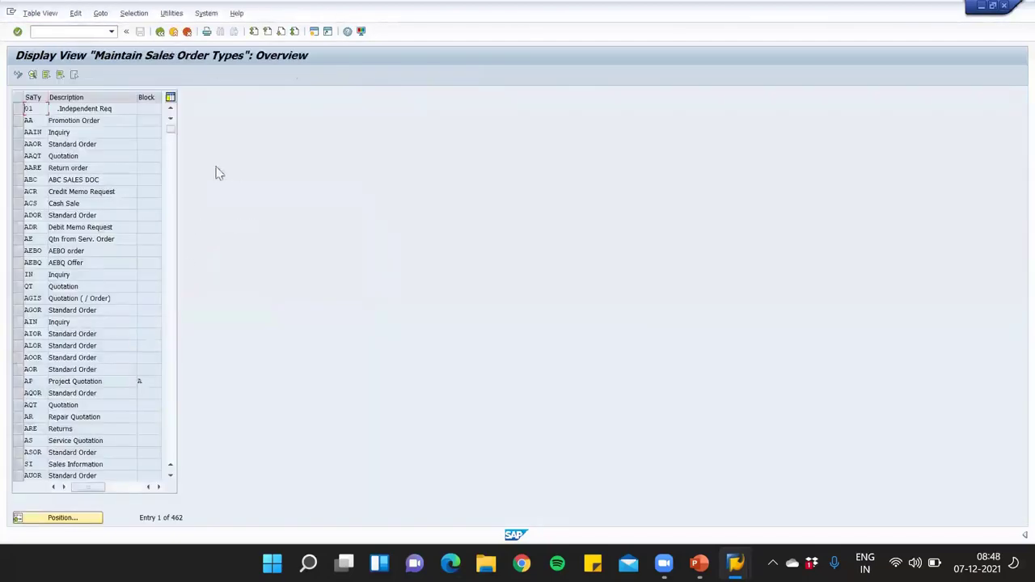
click(187, 33)
View the sales order types again via /nvov8 display-only, then return to Easy Access
click(71, 33)
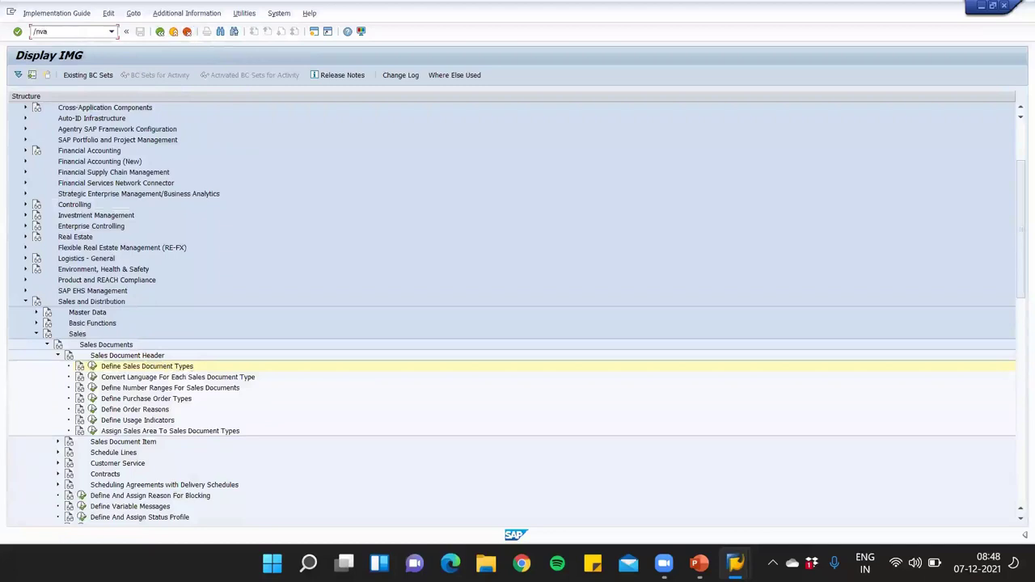
text(/nvov8)
key(Return)
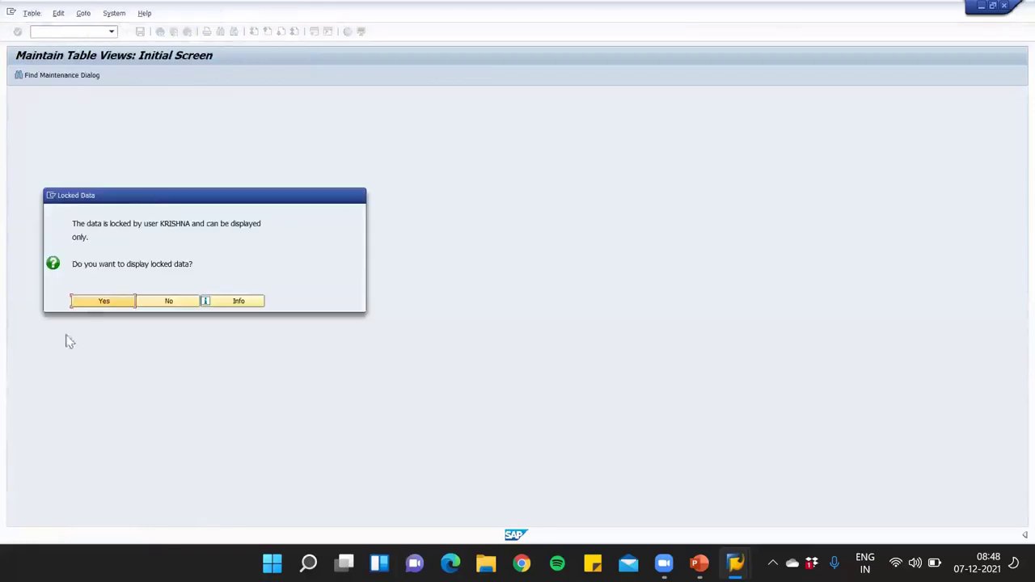
click(105, 301)
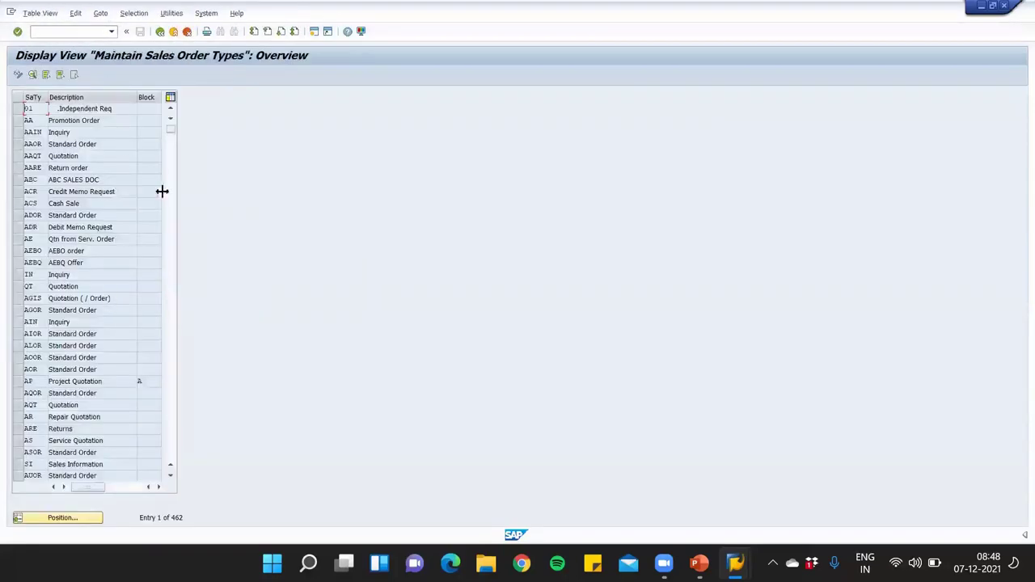
click(159, 32)
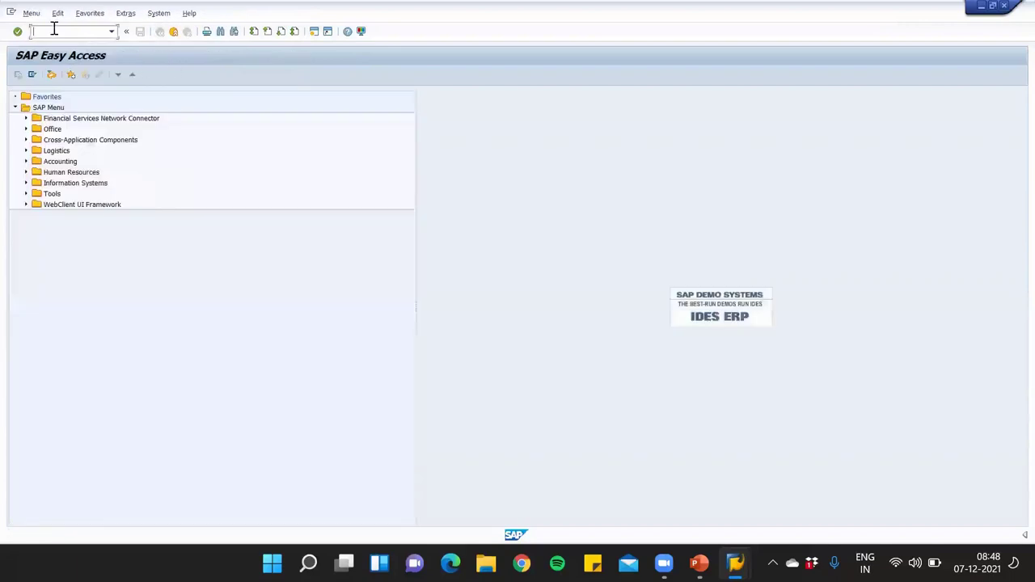
Reopen the SAP Reference IMG via SPRO, expand Enterprise Structure, and switch to the PowerPoint slide
text(spro)
key(Return)
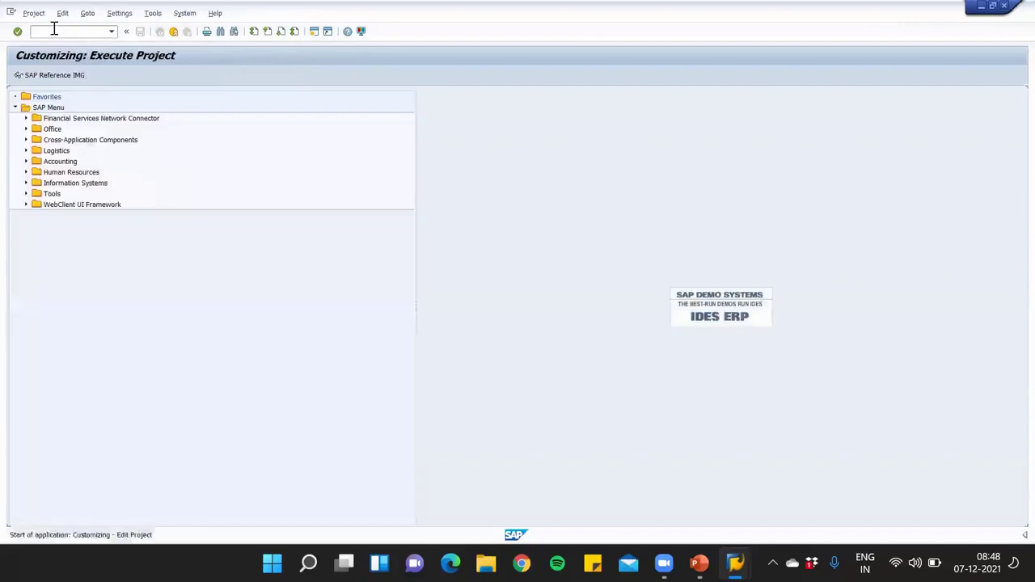
key(F5)
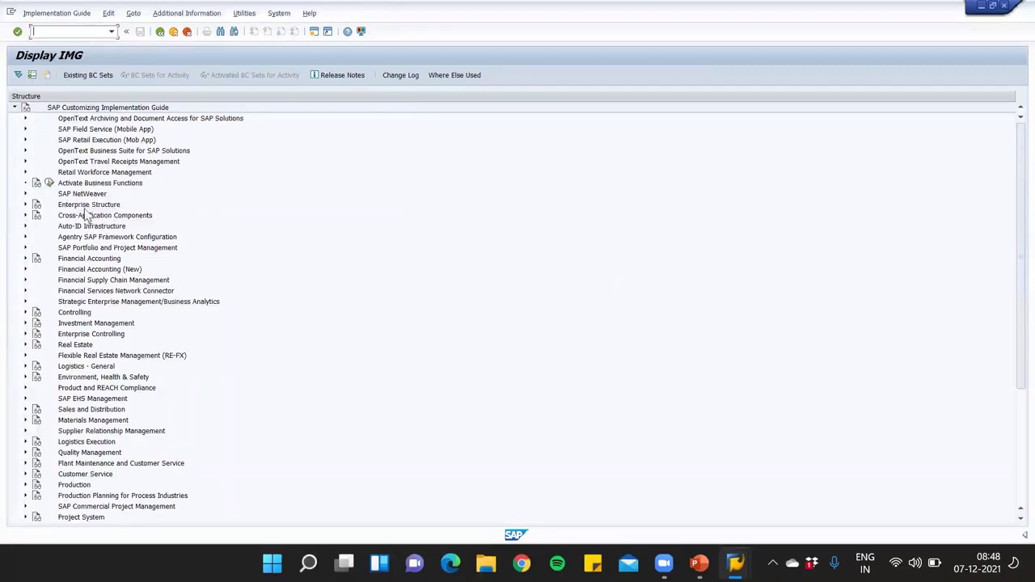
click(25, 205)
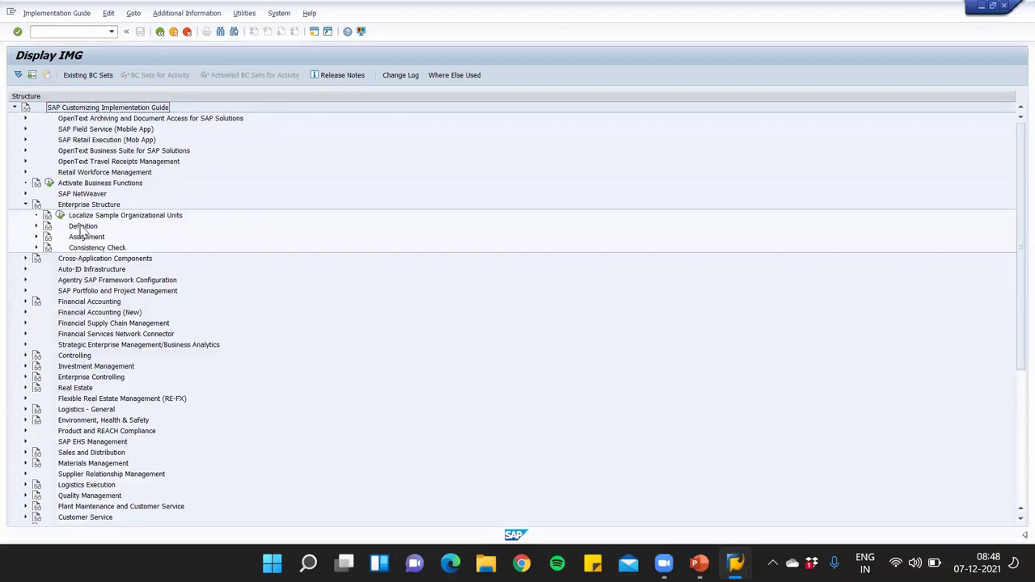
key(alt+Tab)
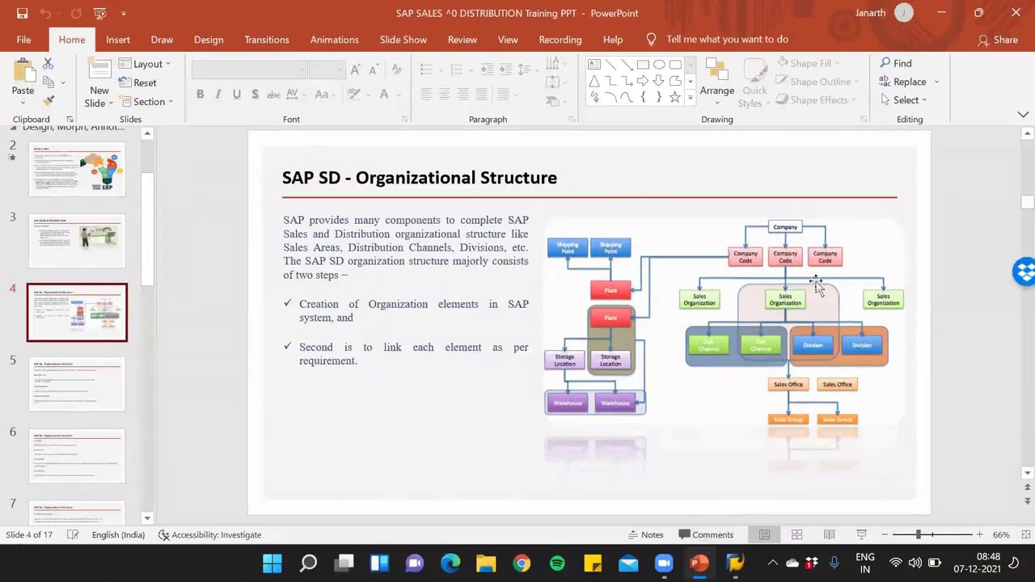
Minimize the organizational structure presentation, briefly restore it, then minimize it to return to SAP
click(941, 13)
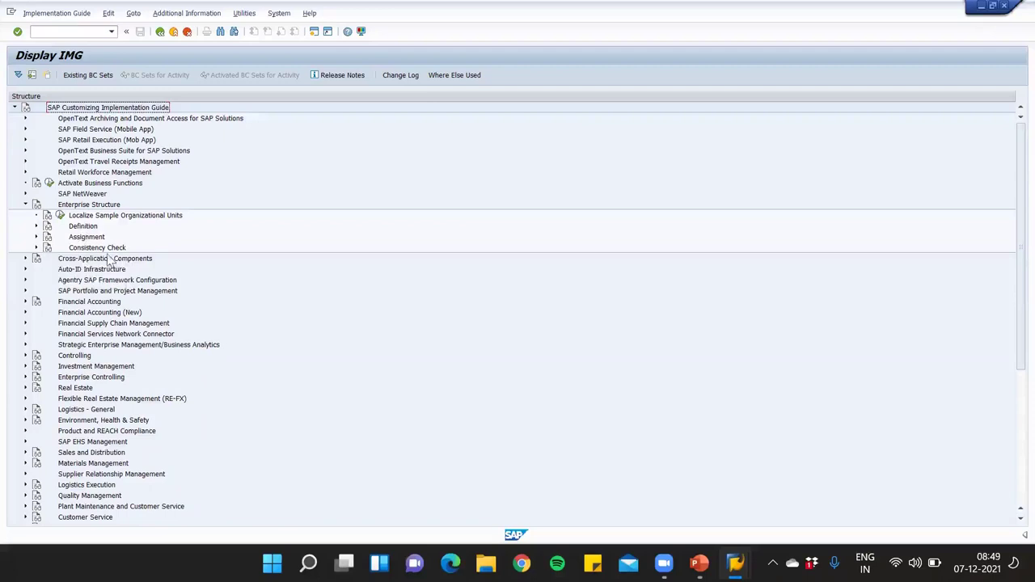
click(699, 563)
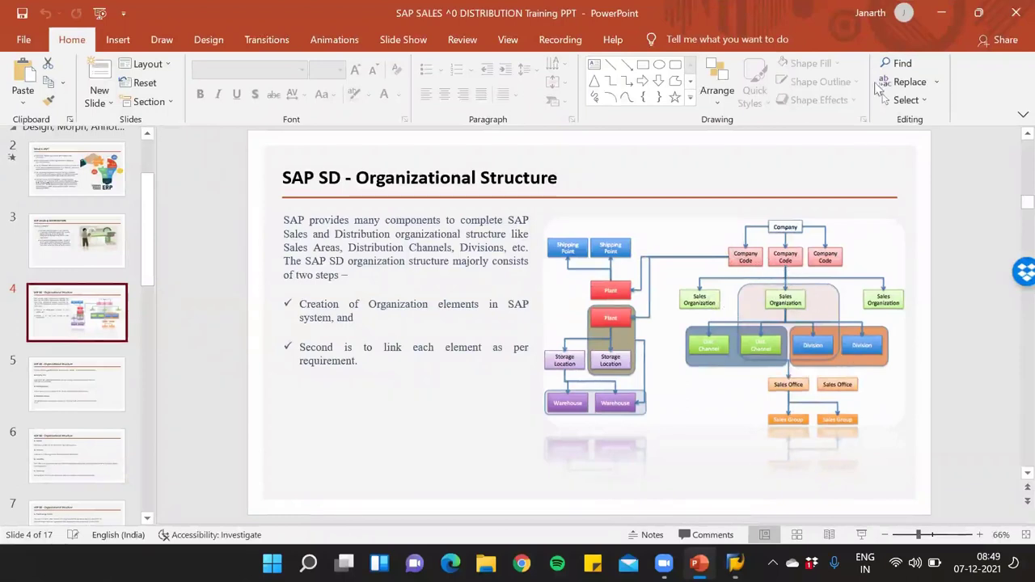
click(943, 13)
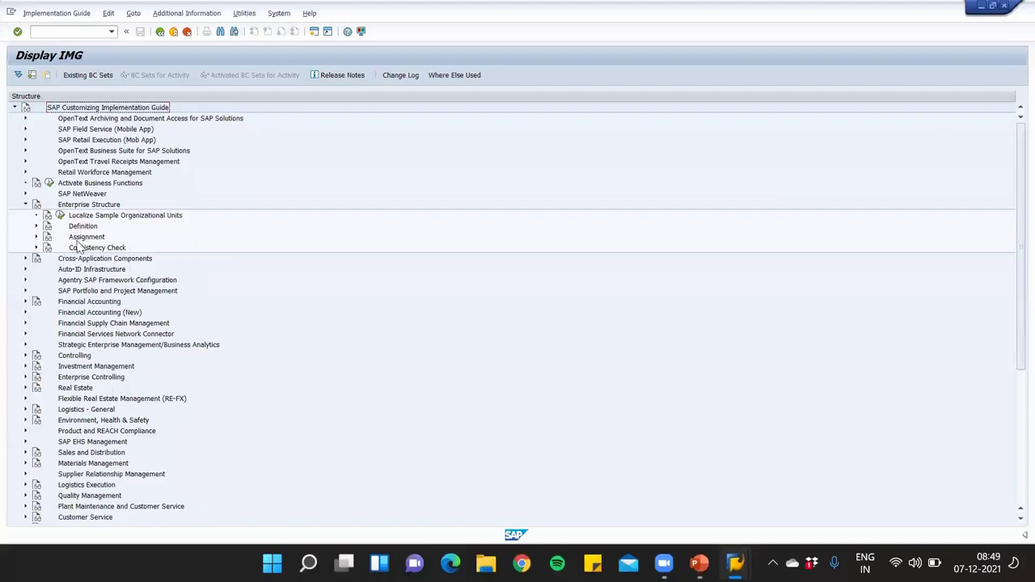
Expand Definition > Financial Accounting and run Define company to list the internal trading partners
click(36, 226)
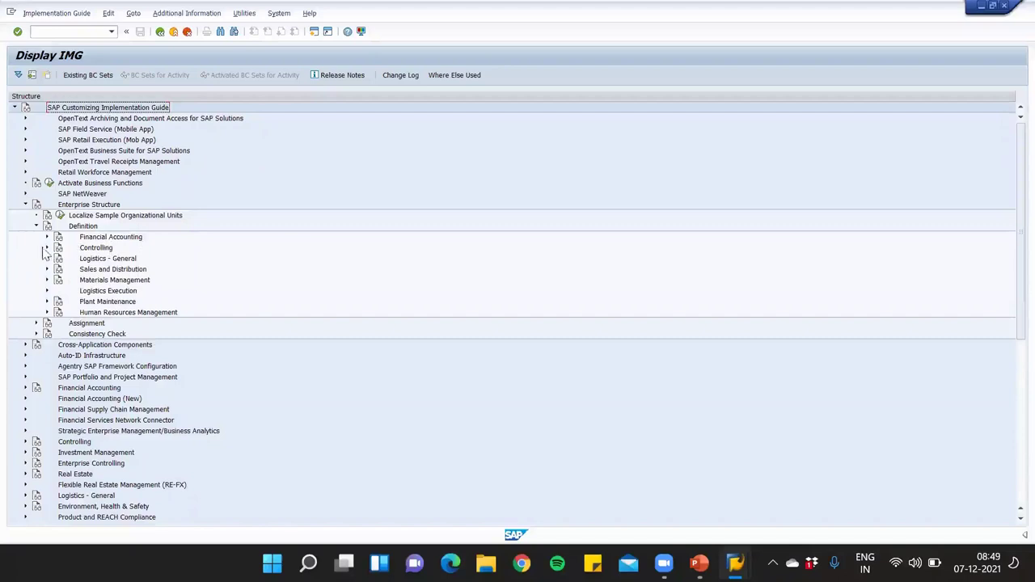
click(47, 237)
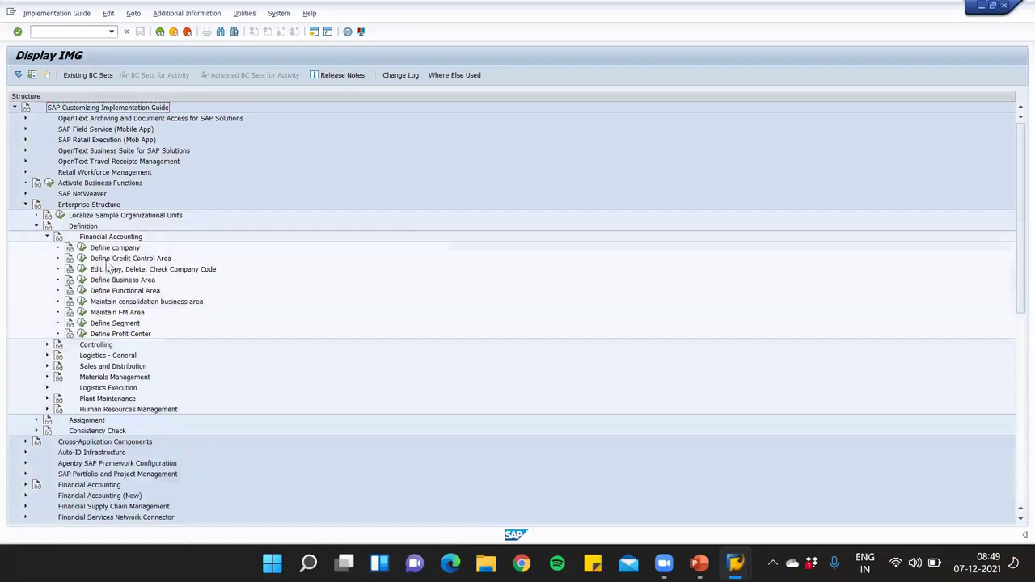
click(80, 248)
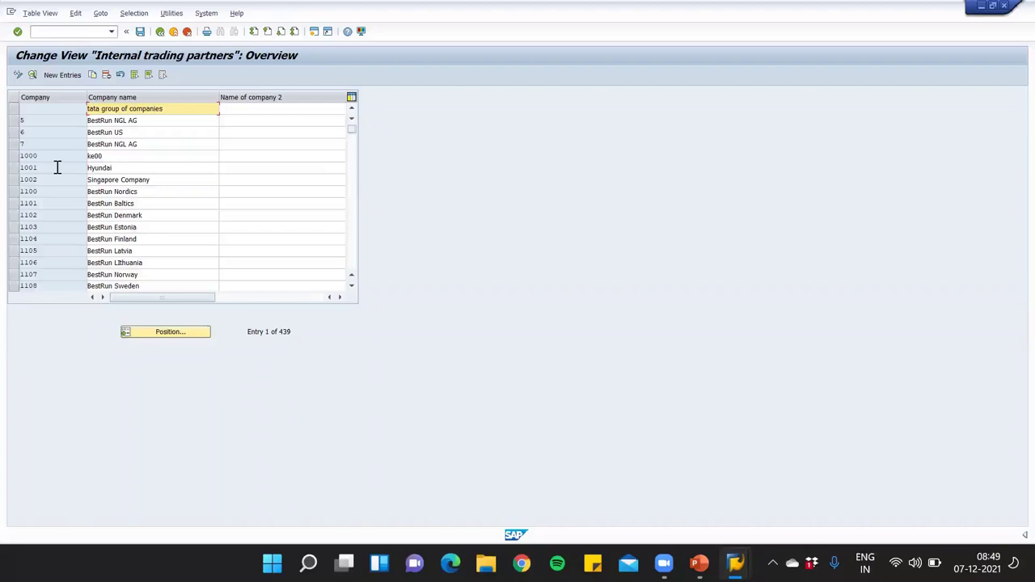
click(13, 156)
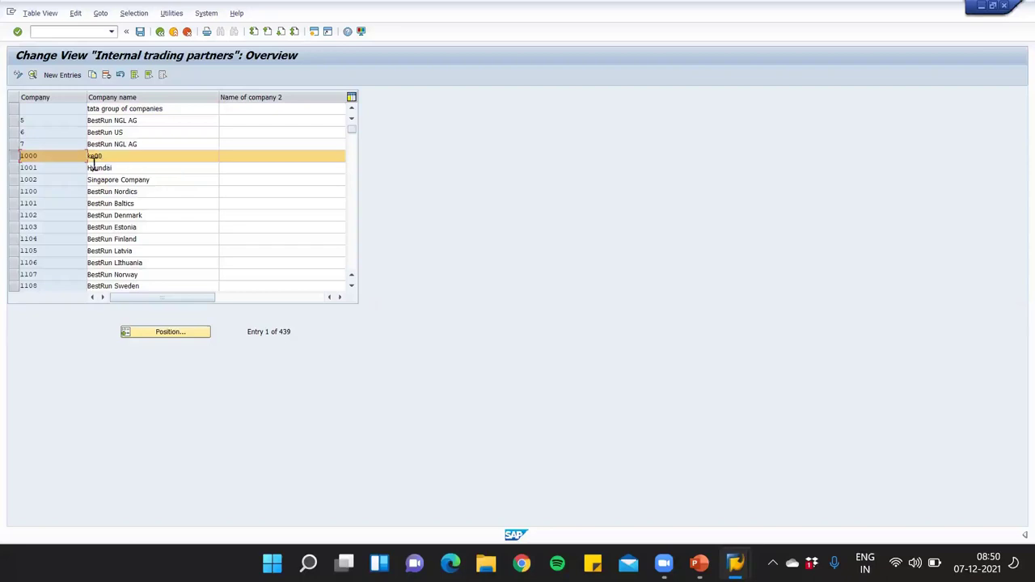
click(24, 159)
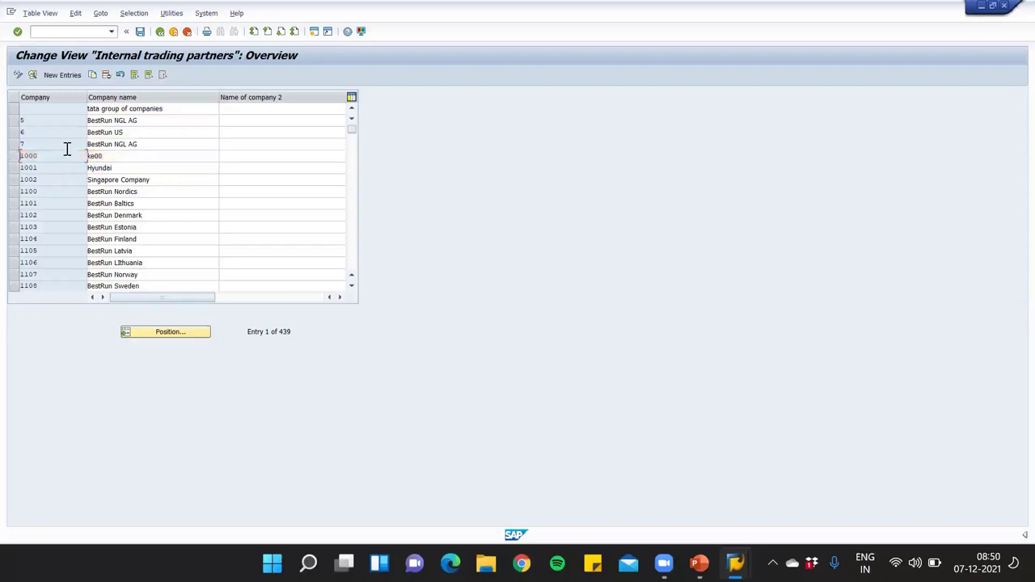
click(25, 160)
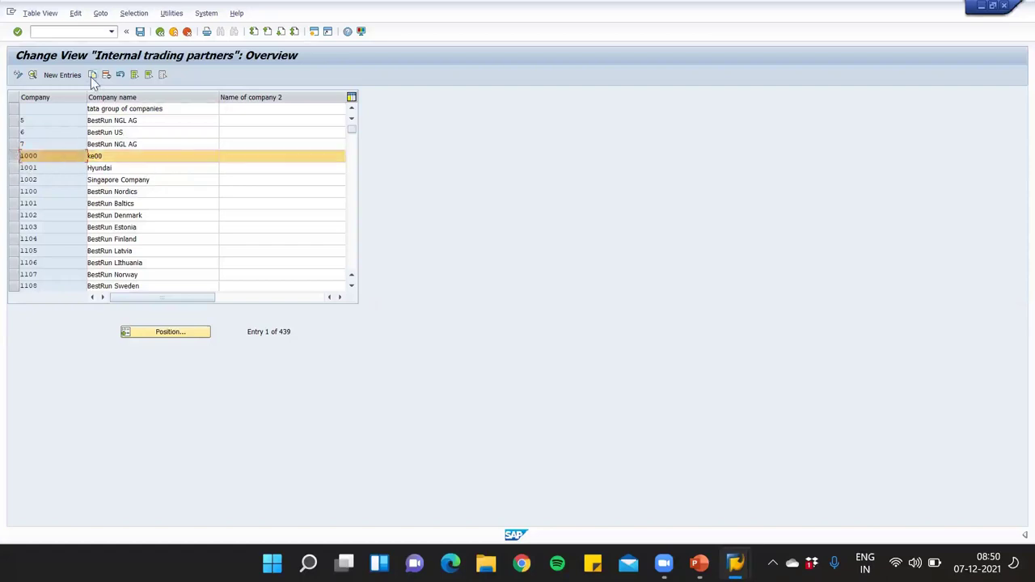
click(92, 75)
click(187, 32)
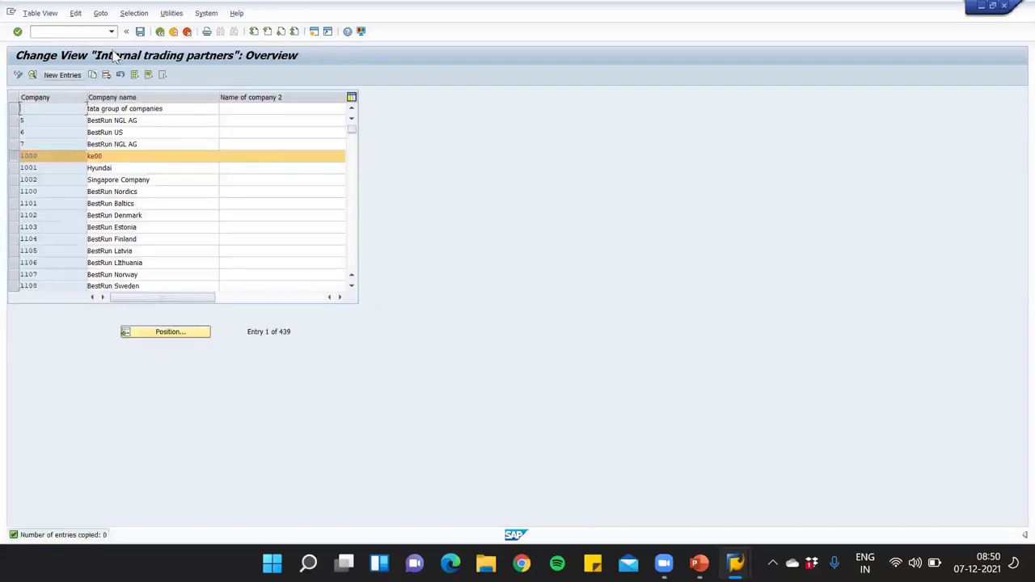
click(93, 74)
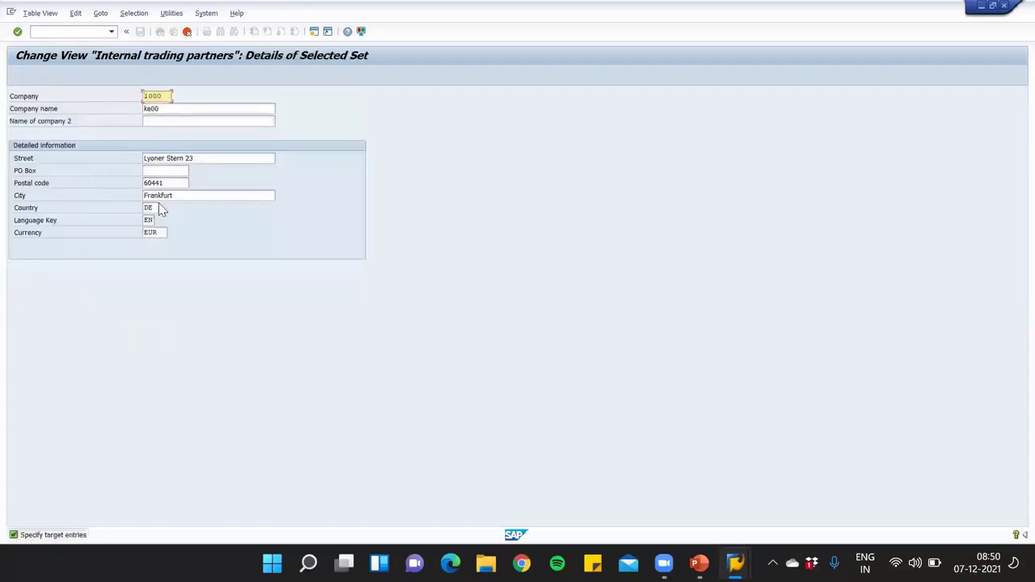
drag(166, 96, 127, 109)
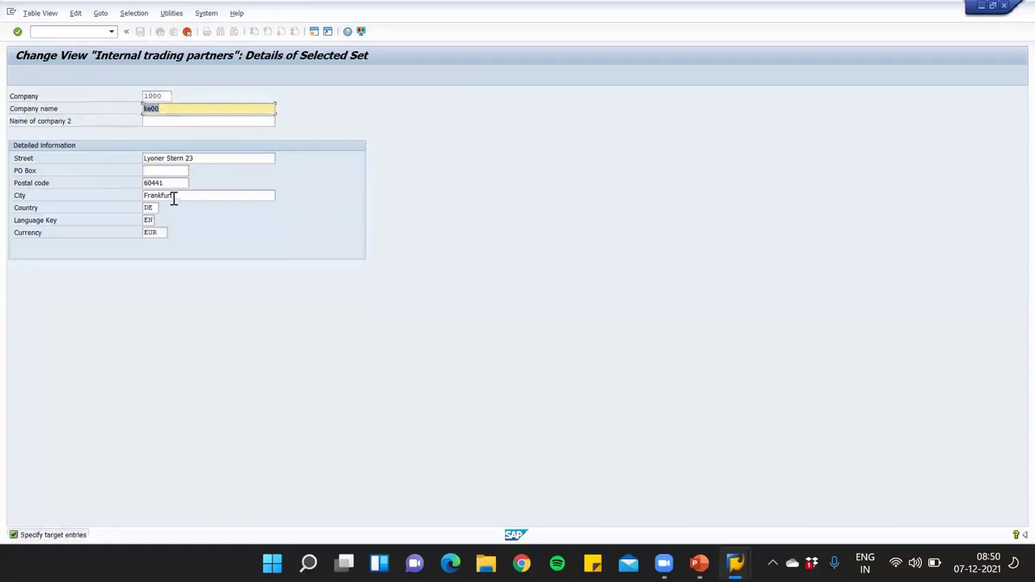
click(187, 32)
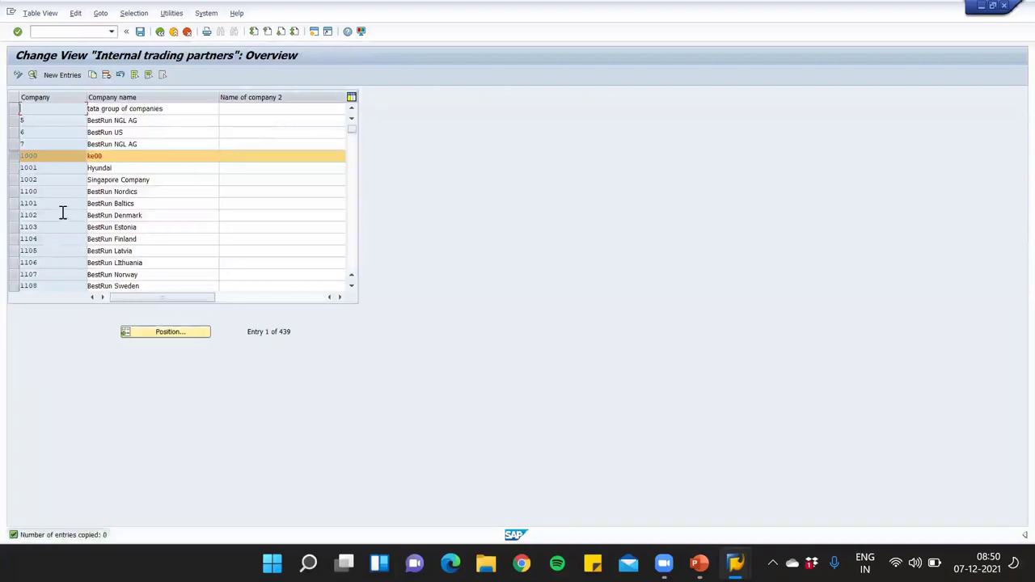
click(64, 77)
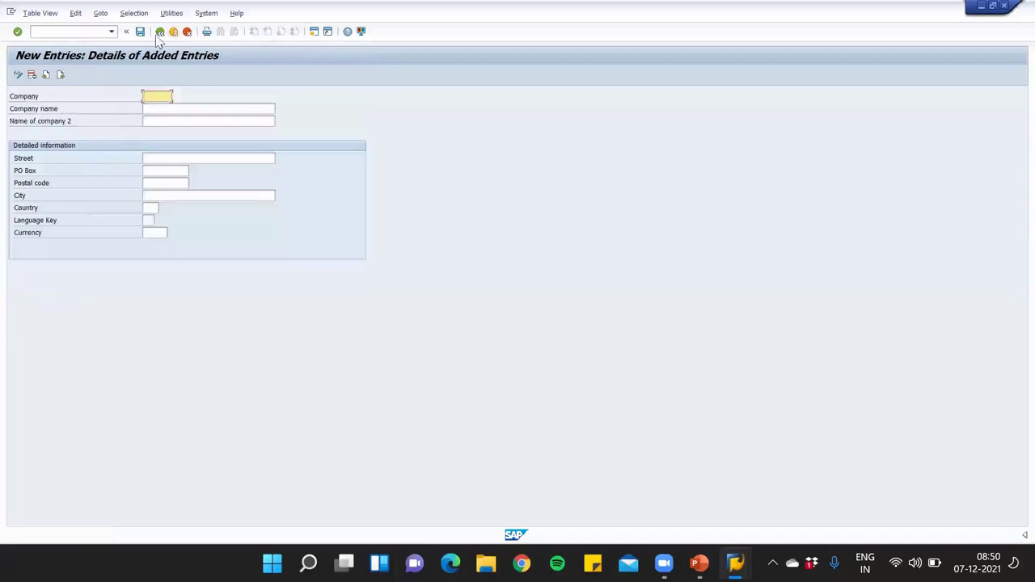
click(159, 34)
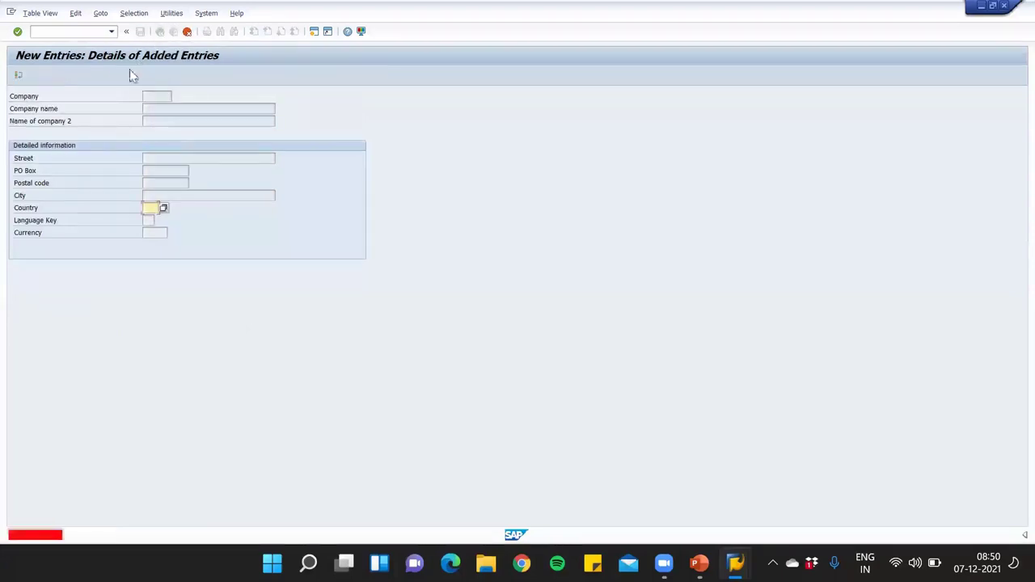
click(186, 32)
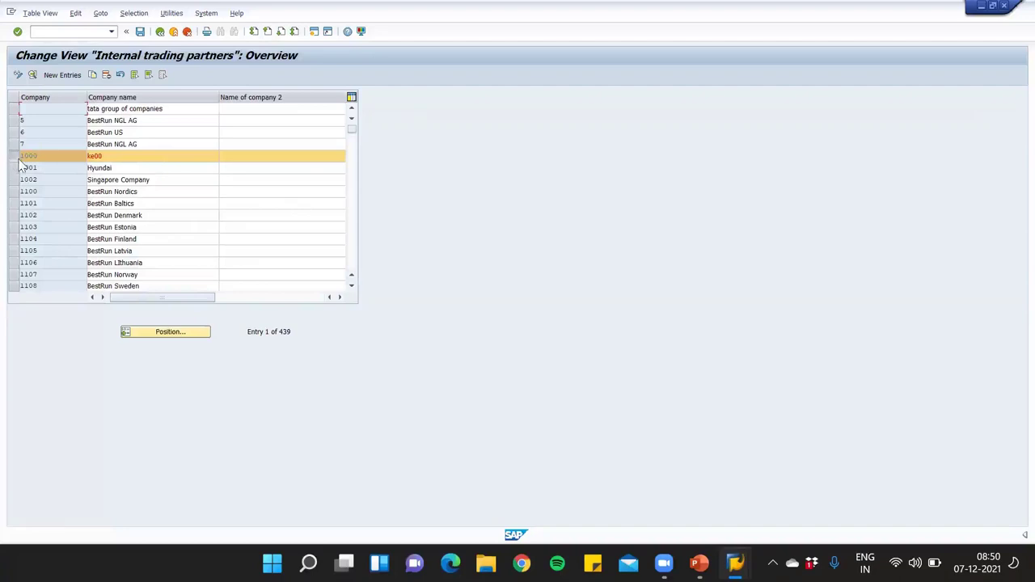
click(92, 74)
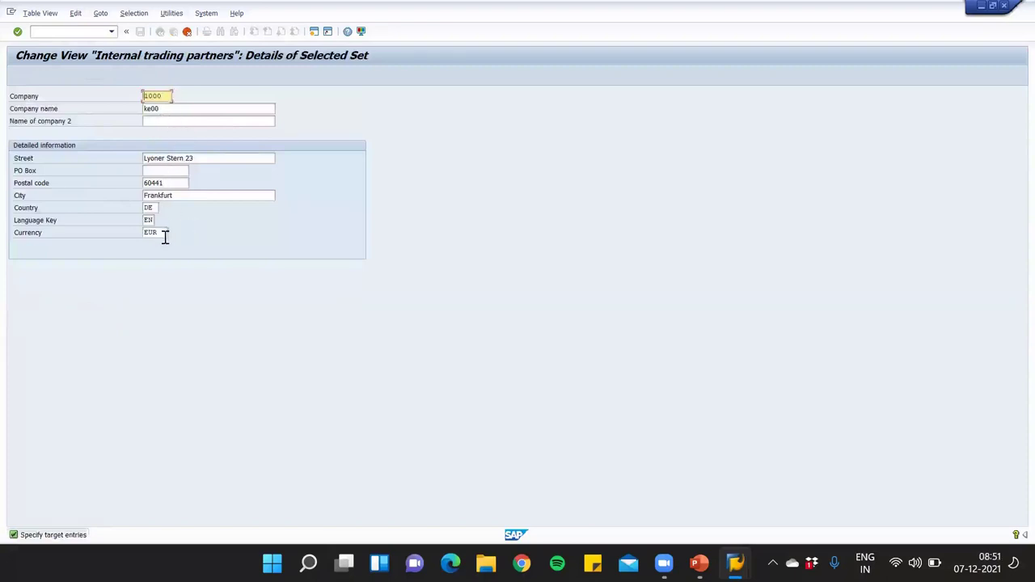
click(162, 109)
click(162, 95)
click(158, 108)
key(shift+Home)
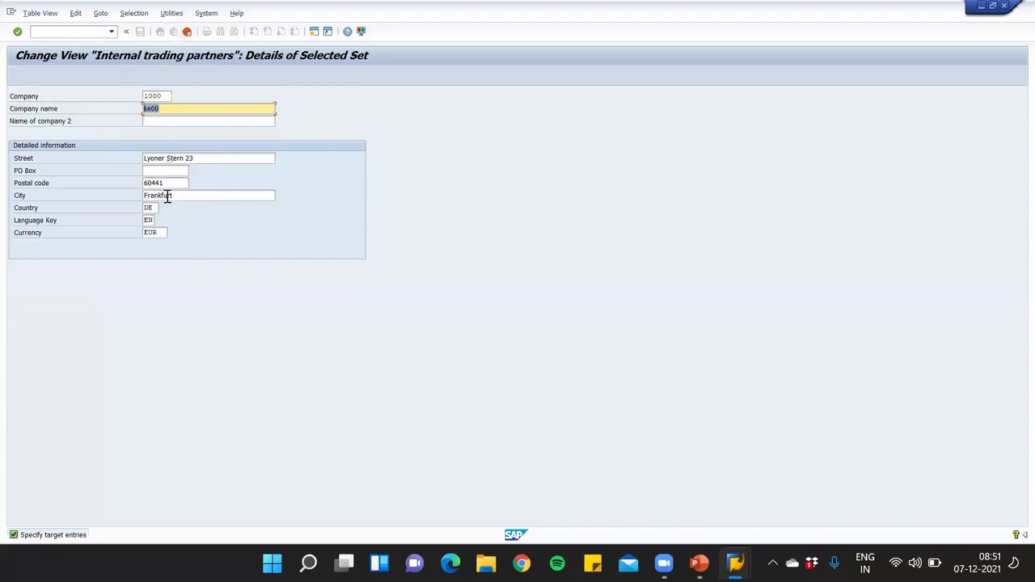
click(187, 32)
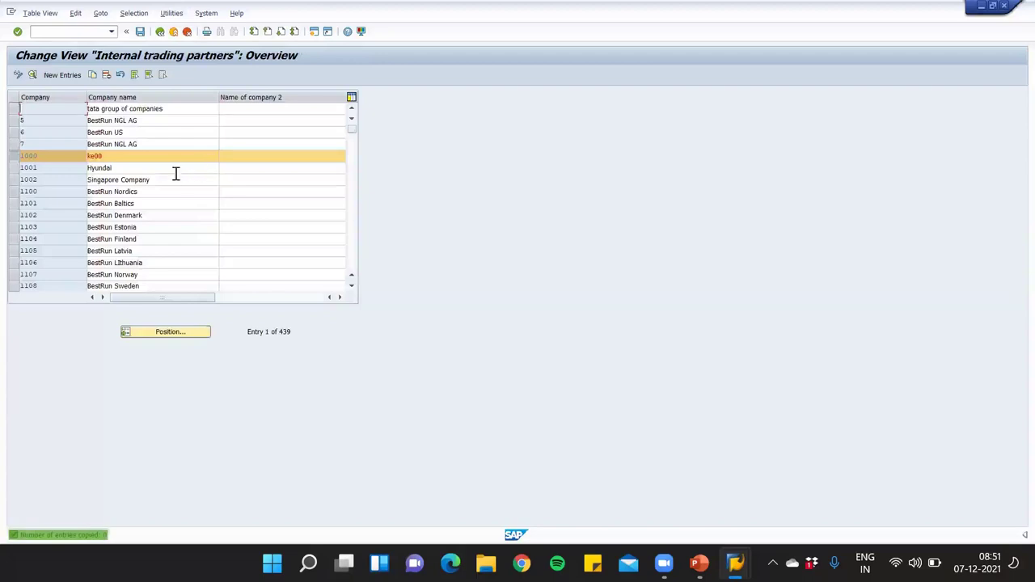
click(55, 77)
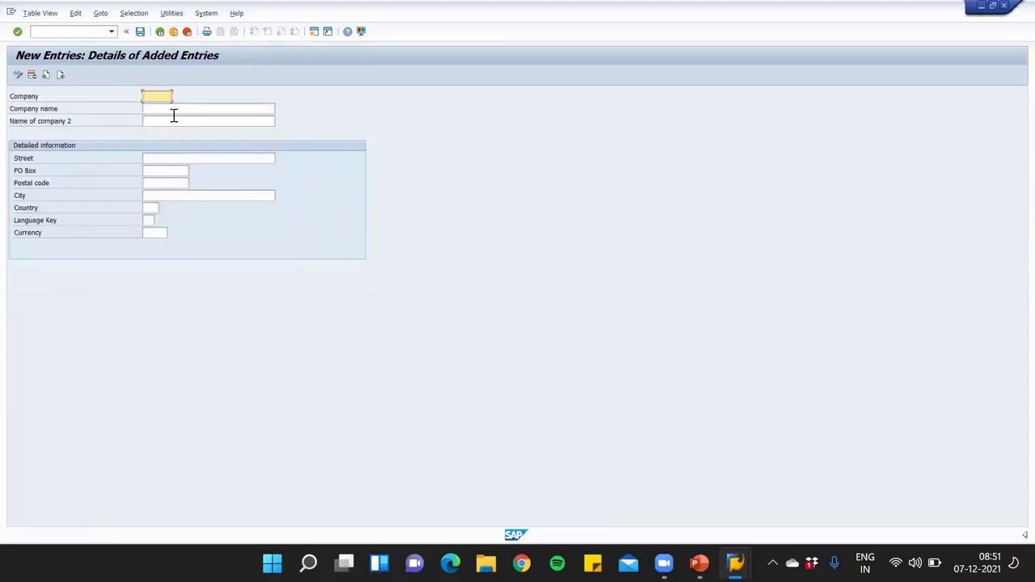
click(173, 31)
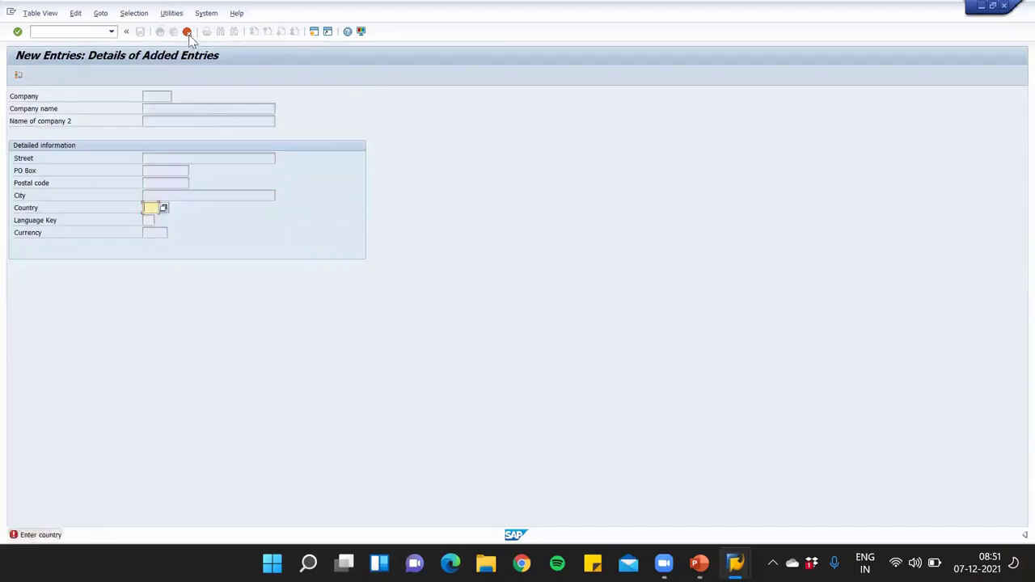
click(187, 32)
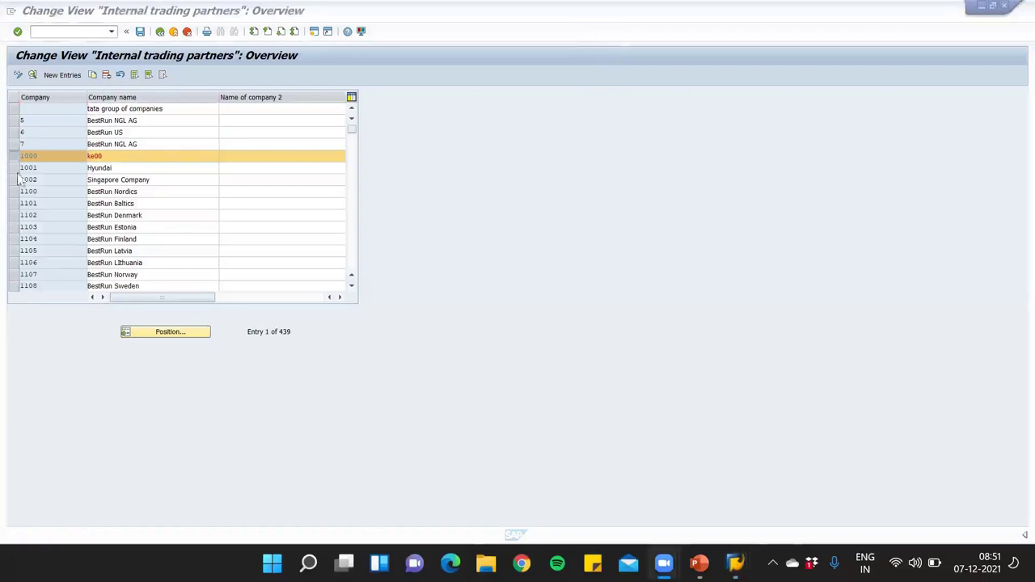
Copy company 1000 as AP00 named 'Apple India Pvt Ltd' and select the old street
click(92, 75)
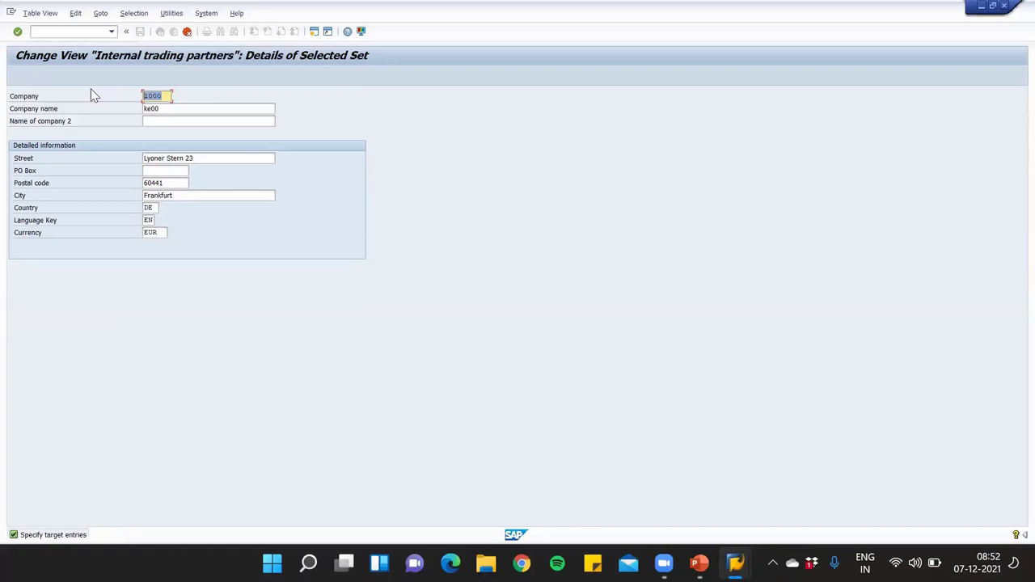
text(AP00)
drag(171, 109, 58, 110)
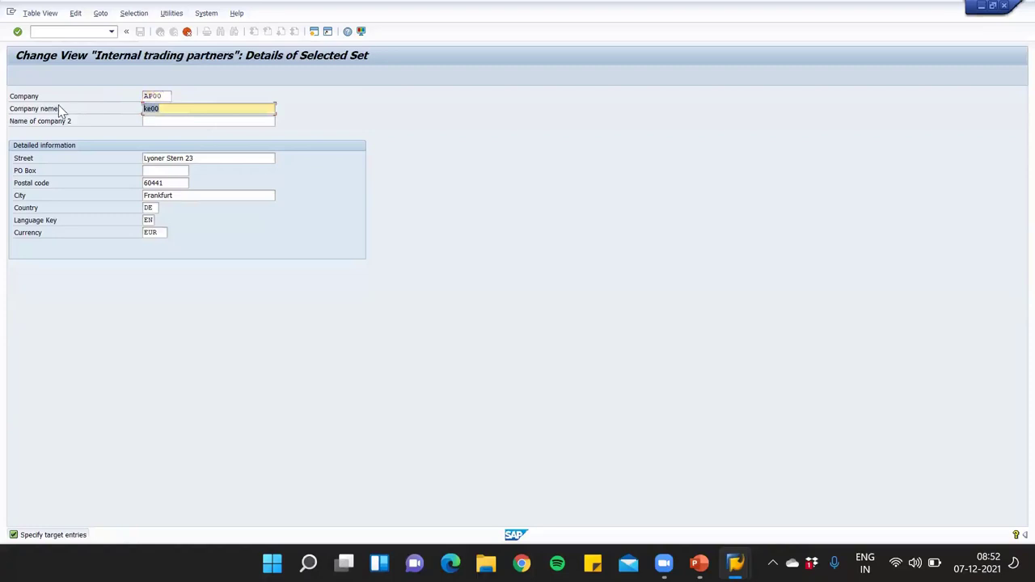
text(a)
key(BackSpace)
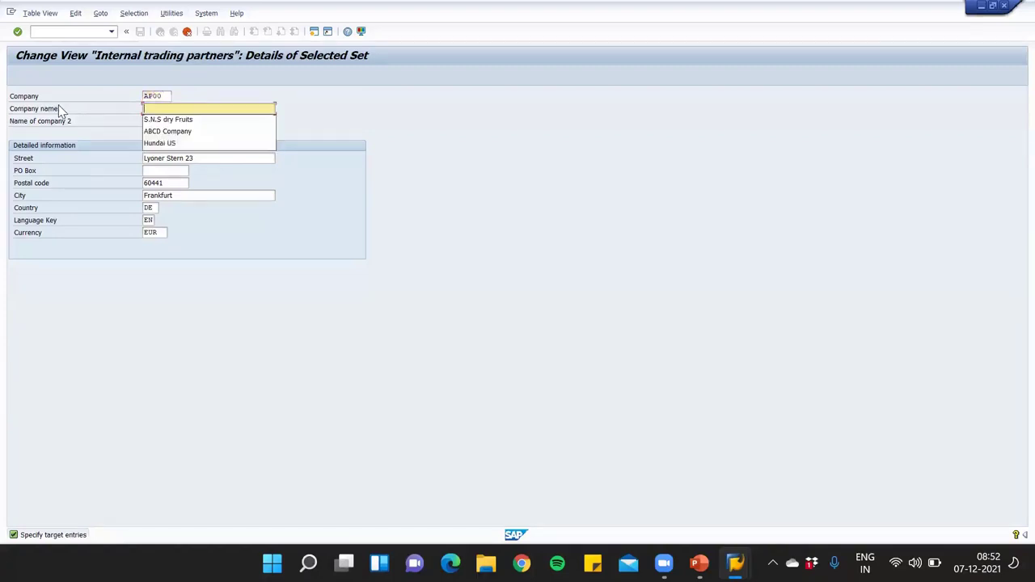
text(Apple Ind)
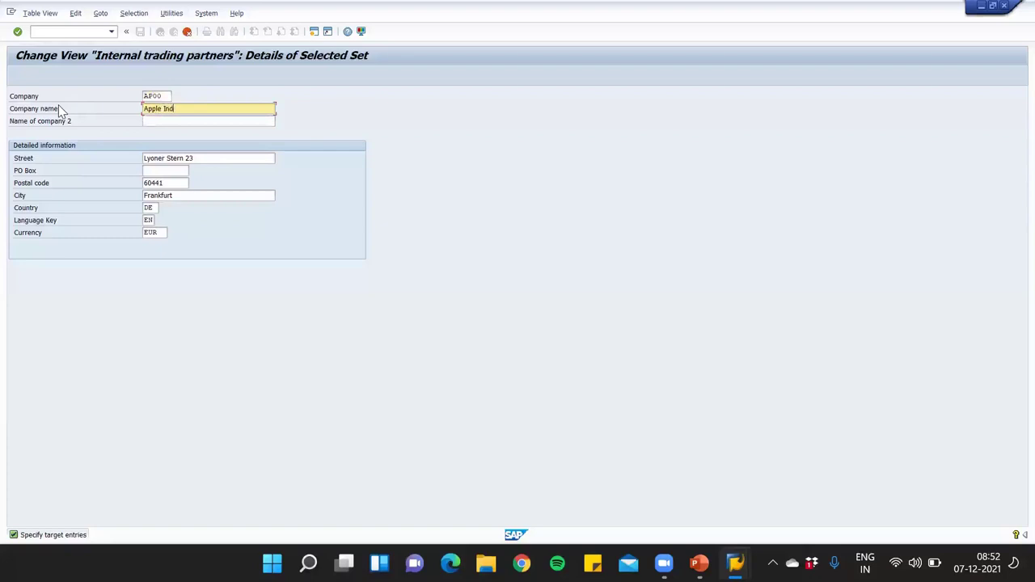
text(ia Pvt )
text(Lts)
key(BackSpace)
text(d)
drag(226, 158, 3, 162)
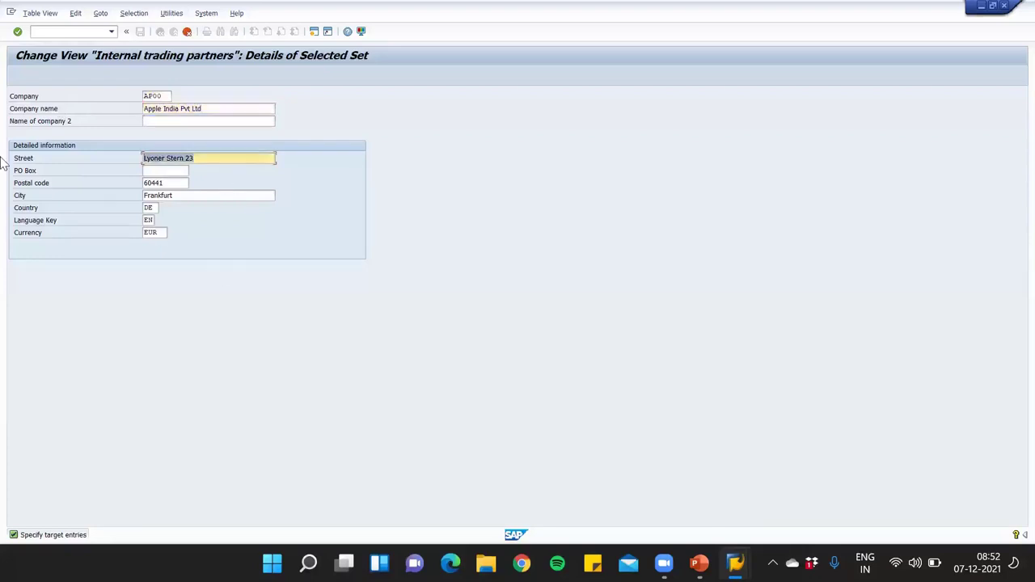
Clear the Street and City (Frankfurt) fields of the AP00 entry
key(BackSpace)
click(172, 183)
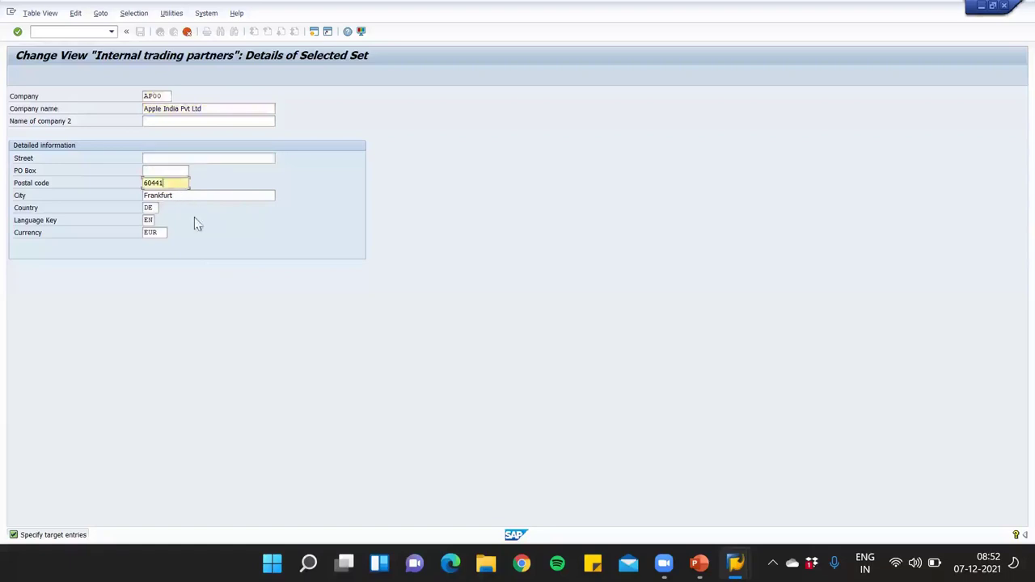
drag(195, 196, 19, 193)
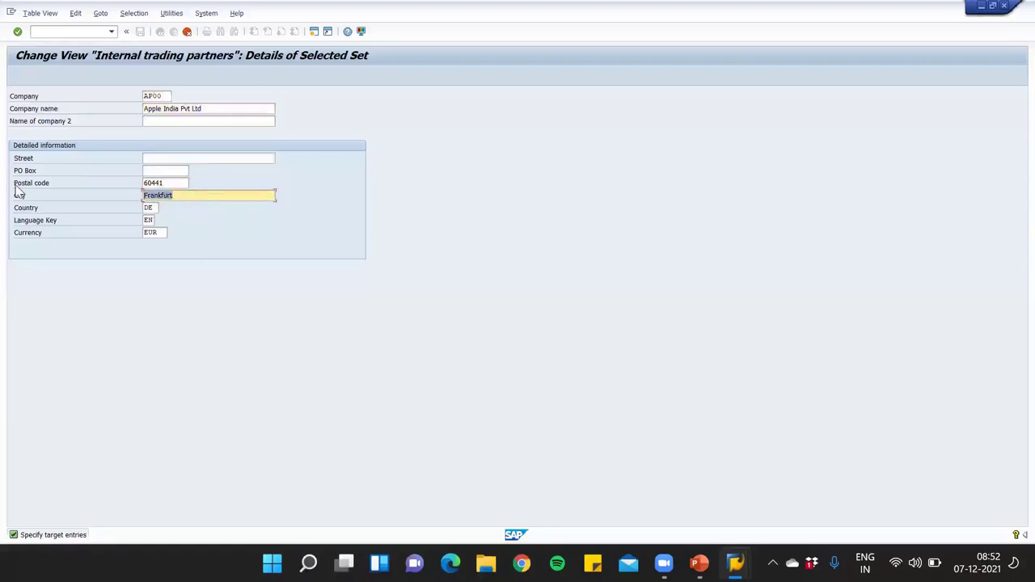
key(BackSpace)
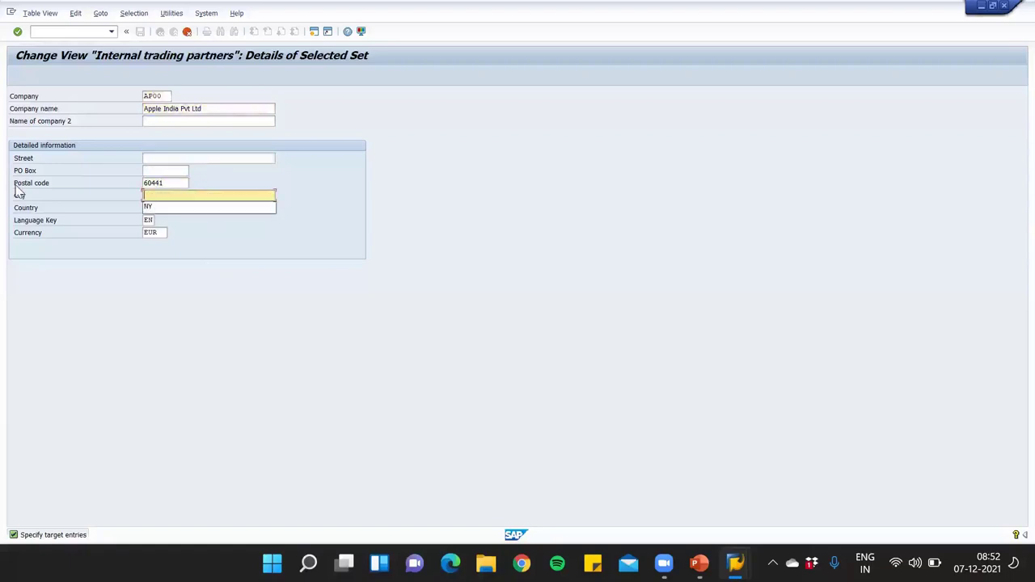
Change the company name from 'Apple India Pvt Ltd' to 'Apple US Pvt Ltd'
click(177, 108)
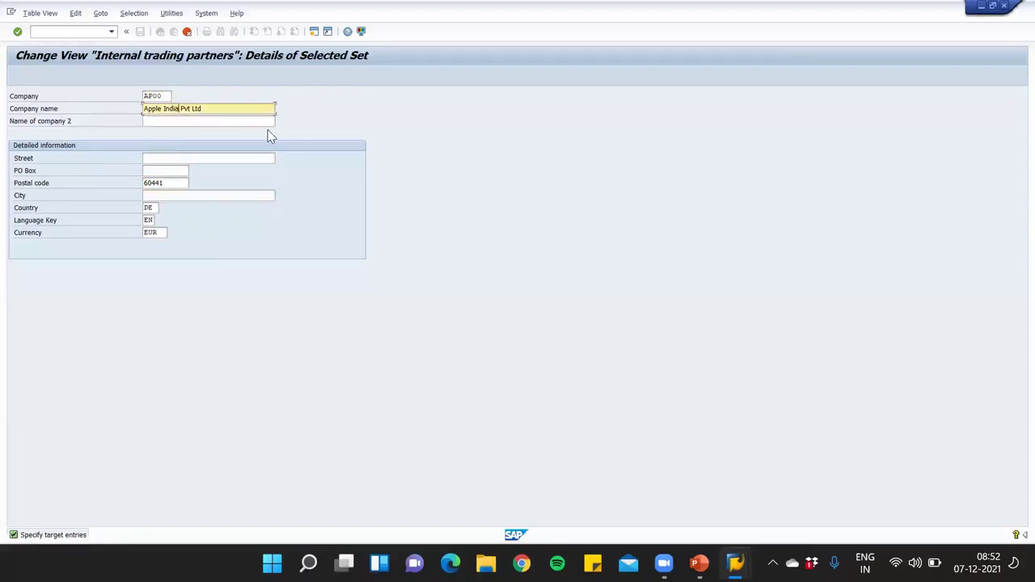
key(BackSpace)
key(BackSpace)
key(BackSpace)
key(BackSpace)
key(BackSpace)
text(US PV)
key(BackSpace)
text(vt Ltd)
Enter NY as the city and select the DE country code
click(198, 194)
text(NY)
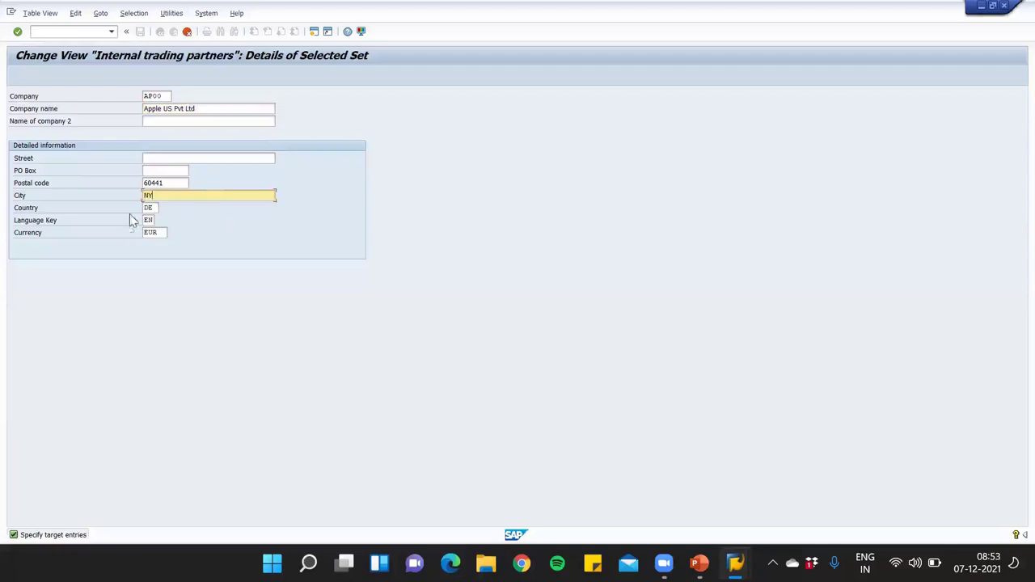
click(156, 207)
double_click(158, 209)
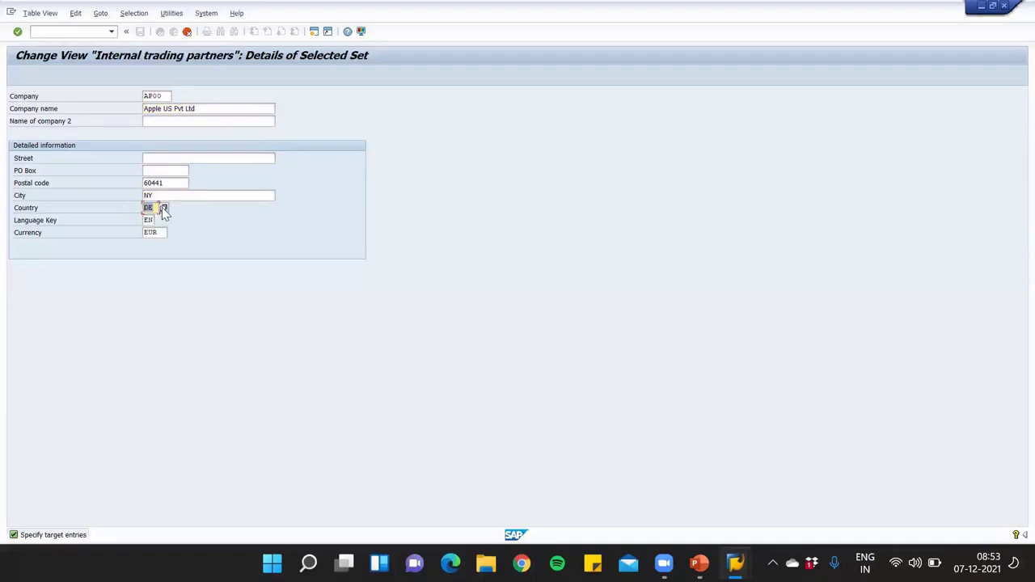
Open the Country value list and move it aside to see the form
click(163, 208)
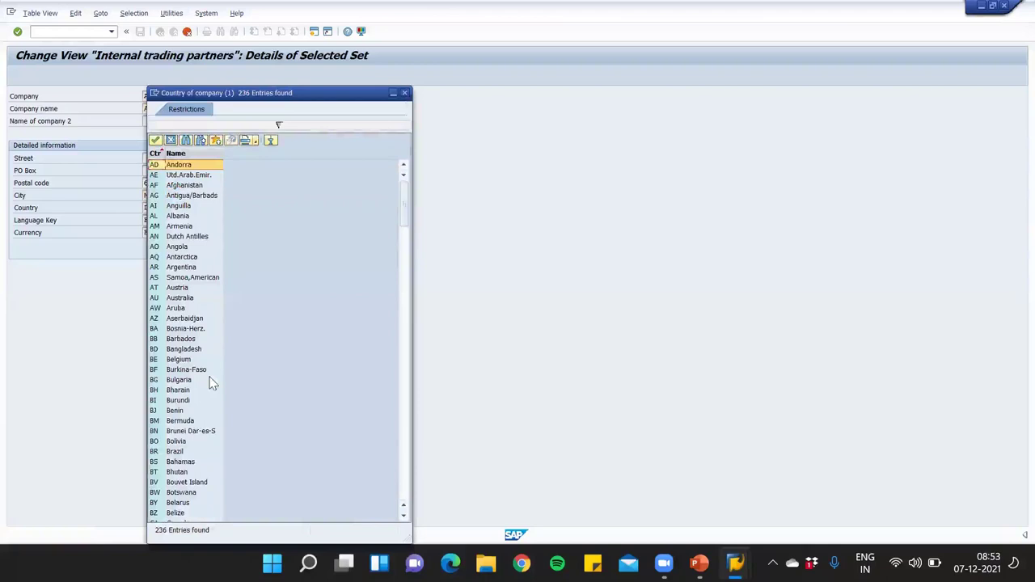
click(405, 94)
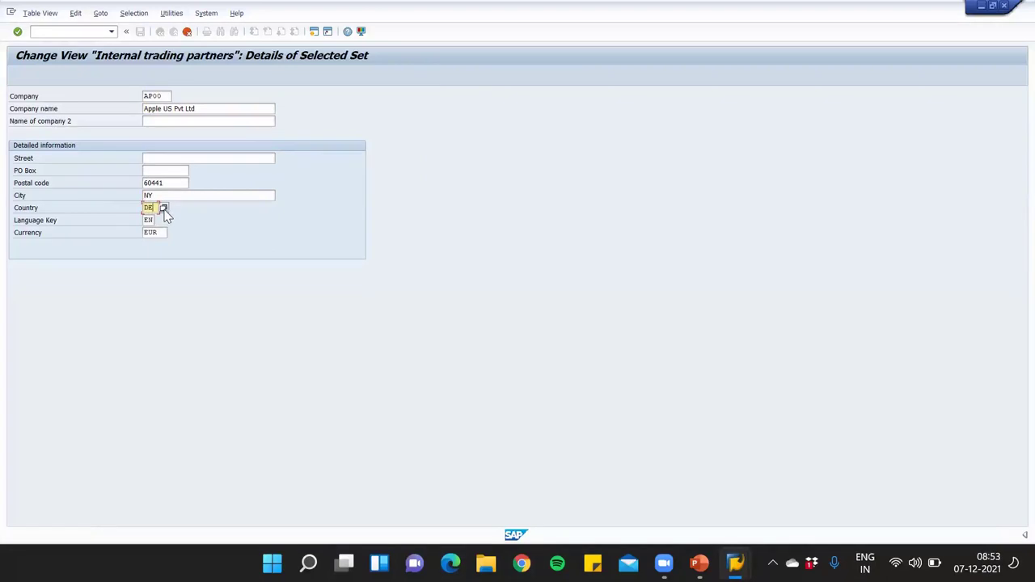
click(163, 209)
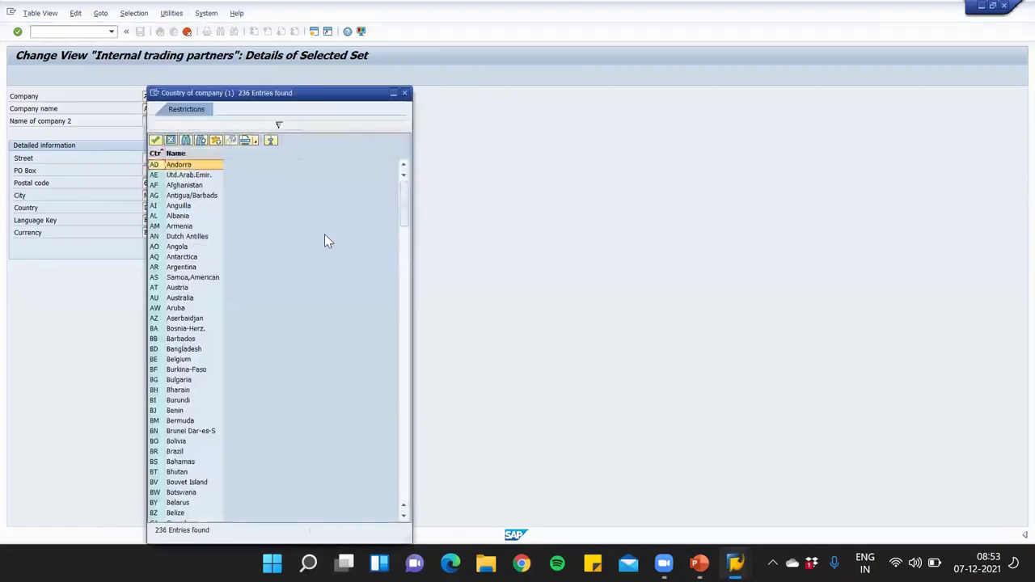
drag(307, 97, 377, 32)
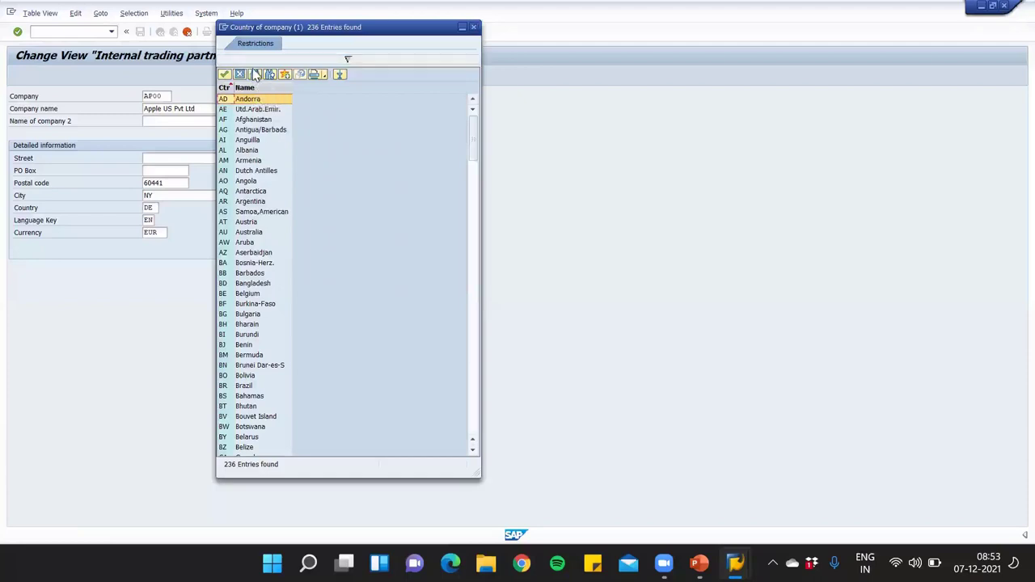
Search the country list for 'us' and pick United States as AP00's country
click(256, 74)
text(us)
key(Return)
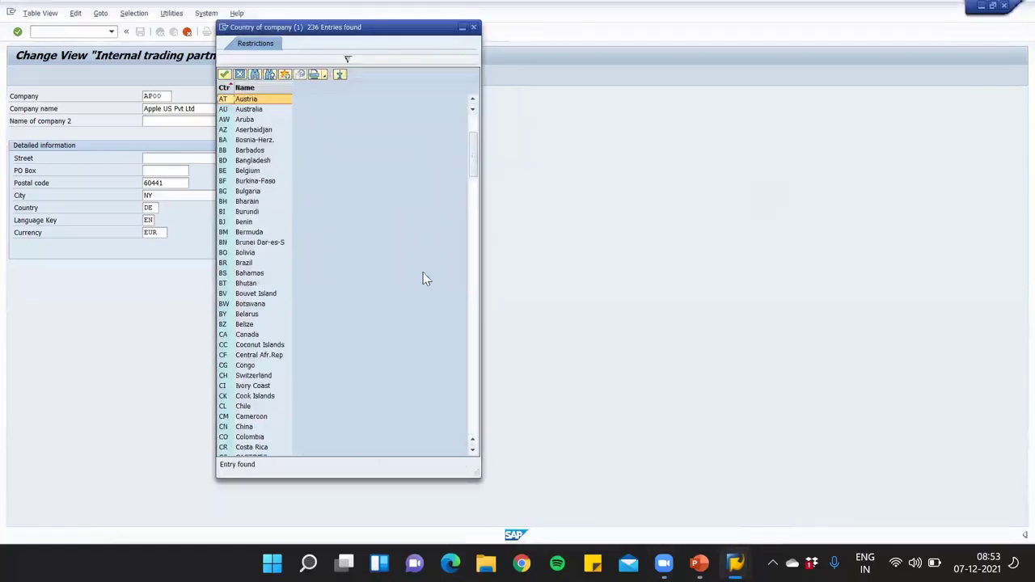
drag(477, 153, 442, 411)
scroll(249, 442, down, 1)
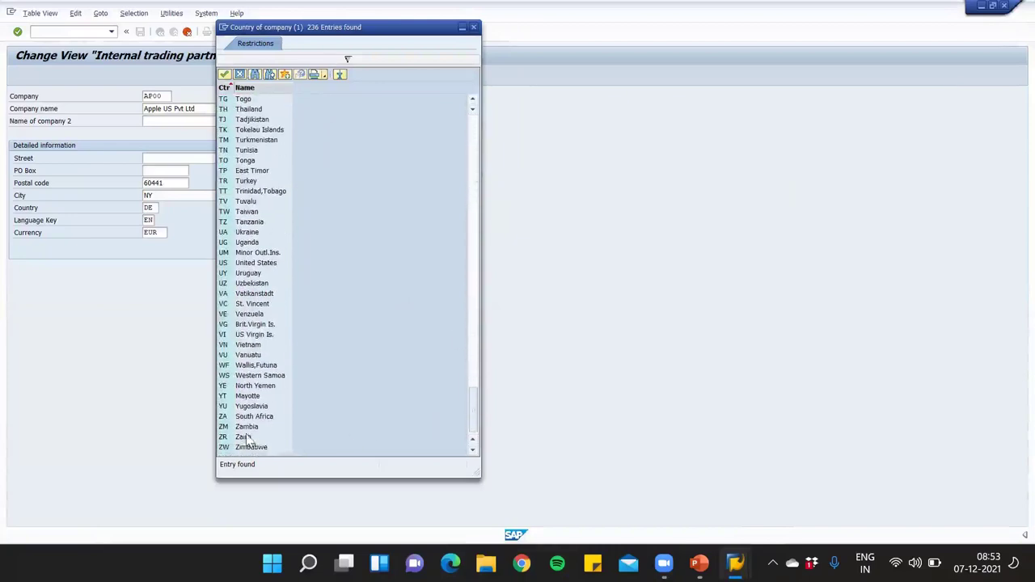
double_click(258, 263)
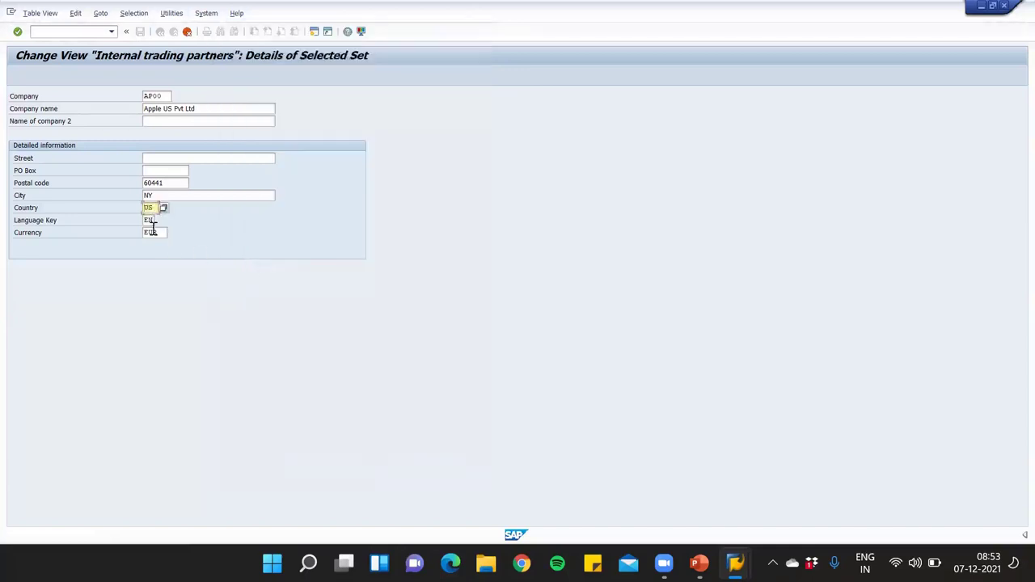
double_click(152, 232)
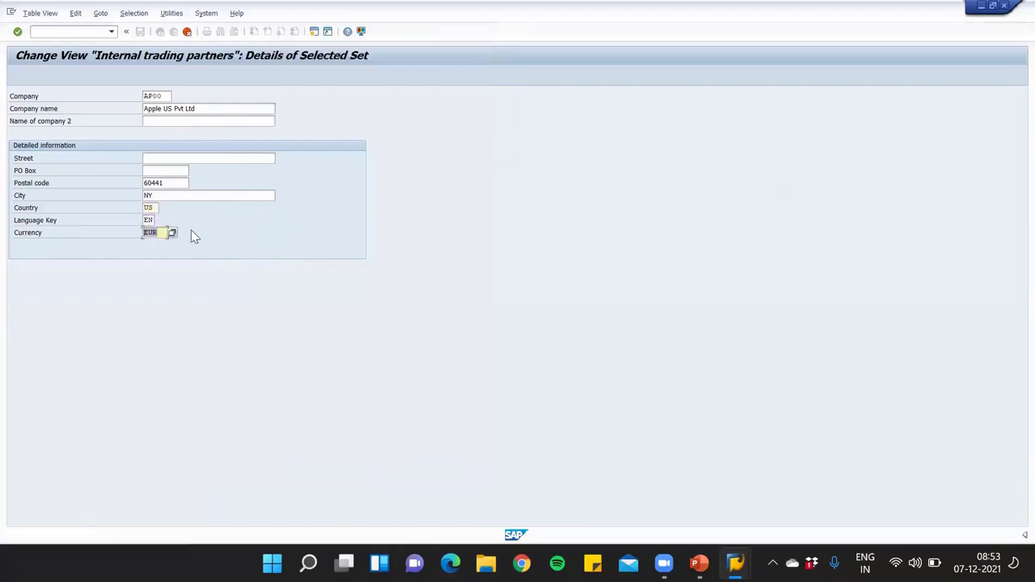
Pick USD (American Dollar) from the Currency value list for company AP00
click(172, 232)
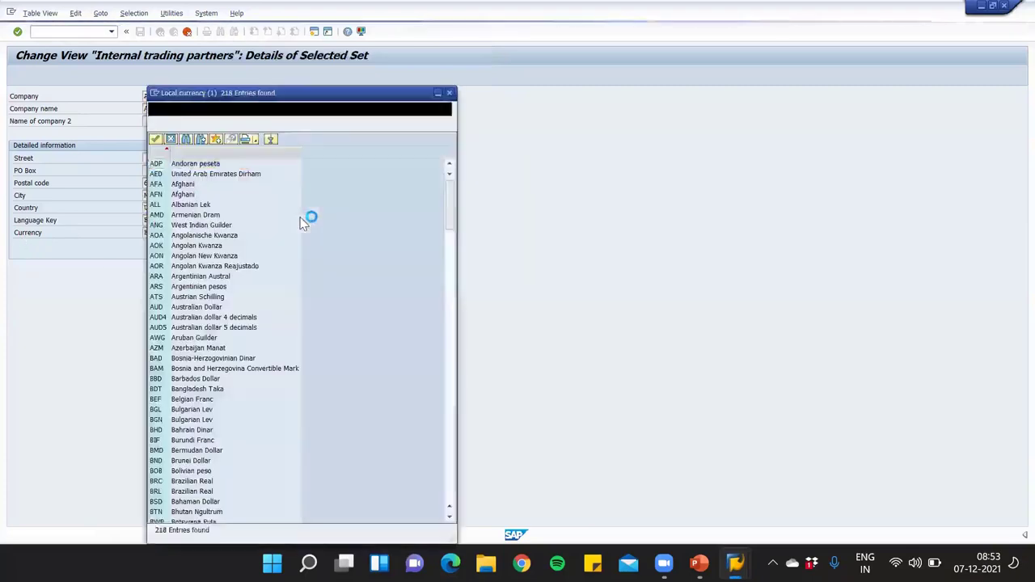
drag(450, 215, 450, 485)
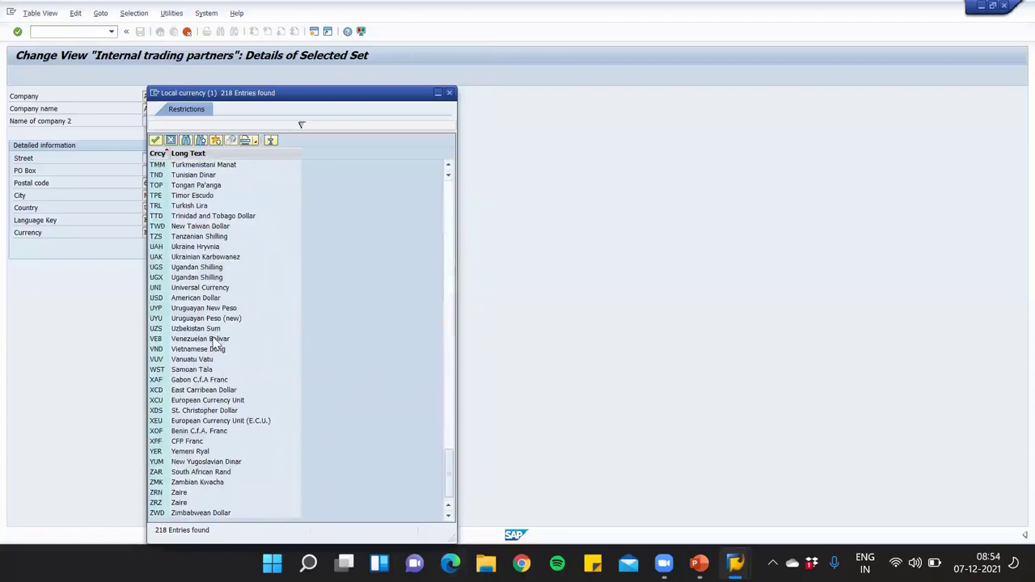
click(208, 297)
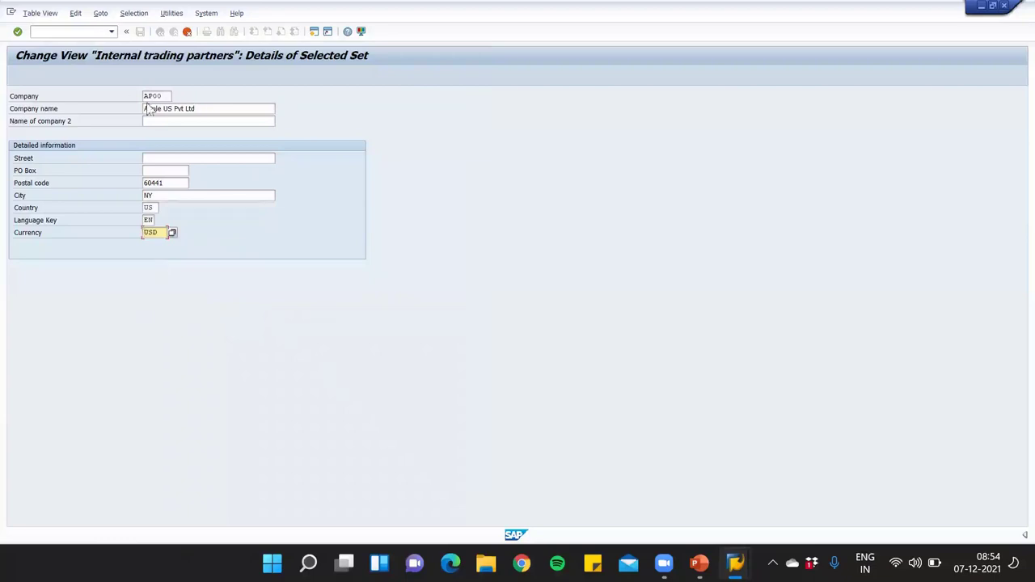
drag(236, 111, 21, 123)
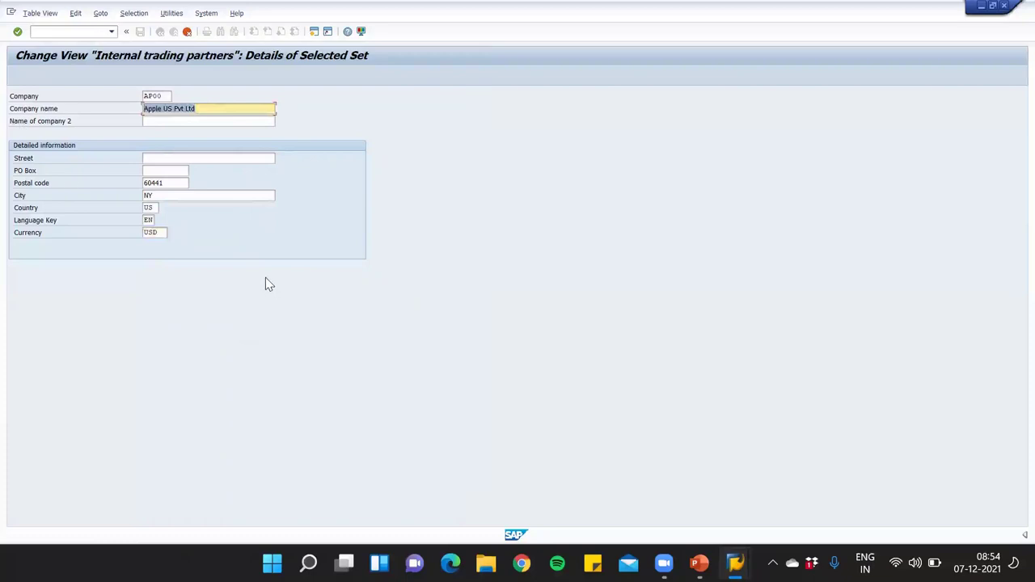
Save the new AP00 company entry, bringing up the customizing request prompt for V_T880
key(Return)
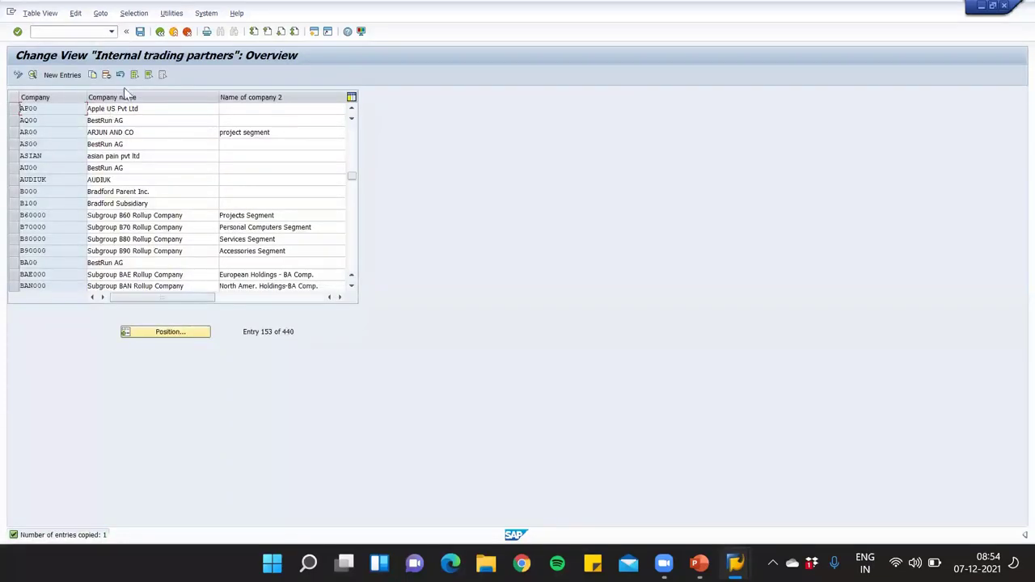
click(140, 32)
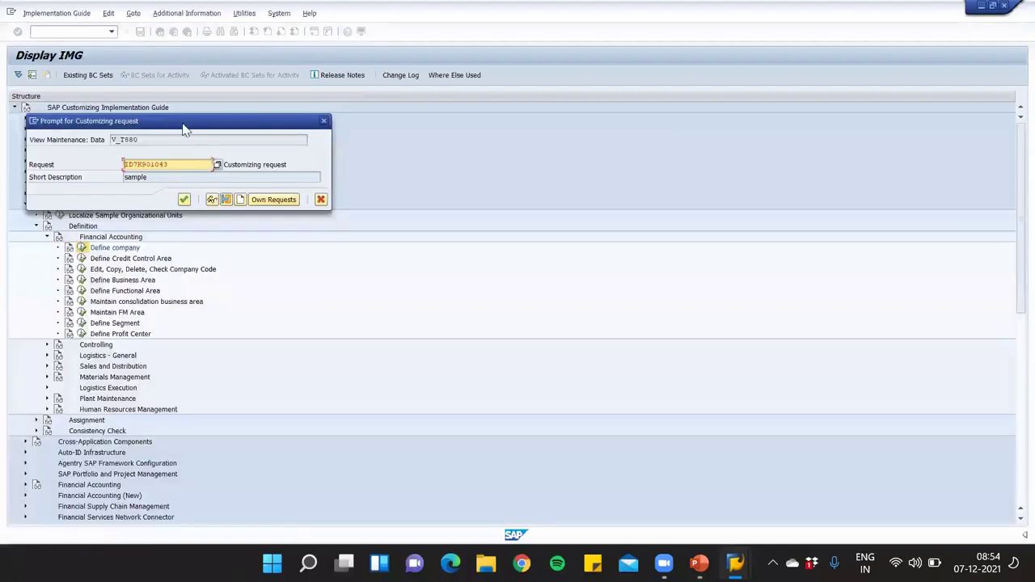
drag(185, 129, 241, 121)
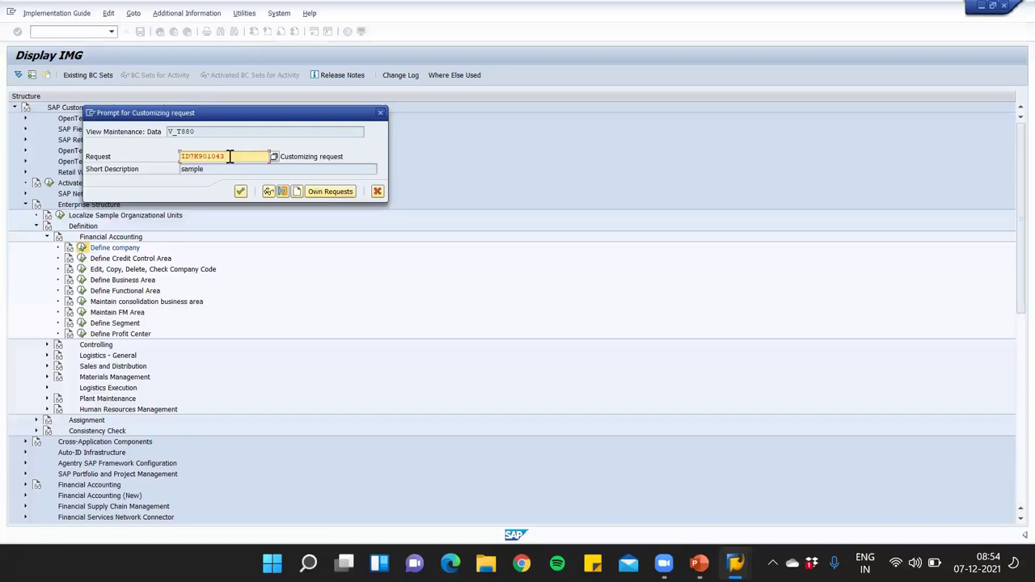
drag(242, 156, 152, 162)
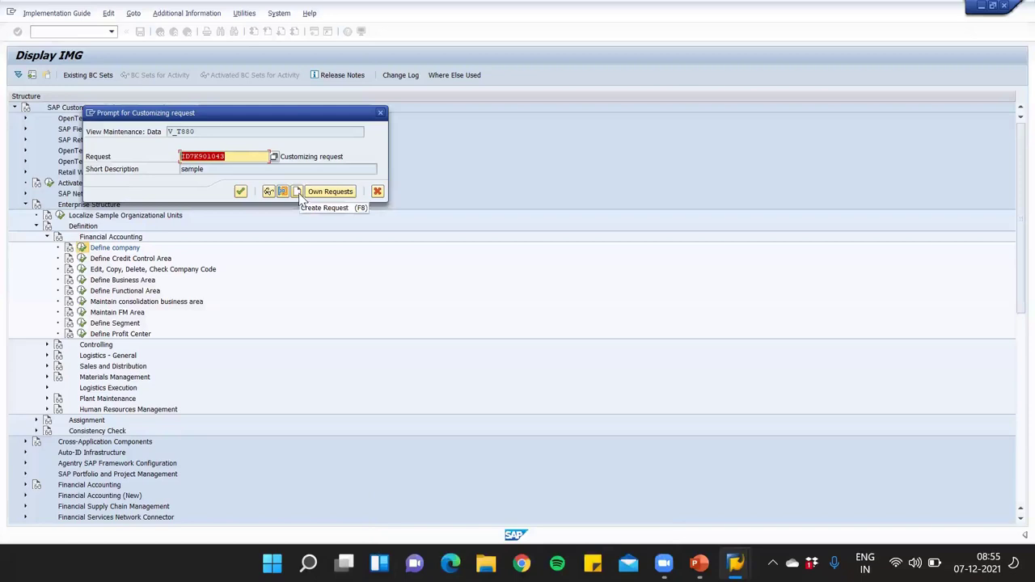
Record AP00 in new customizing request ID7K901062 described 'Apple ent', then return to the IMG
click(298, 194)
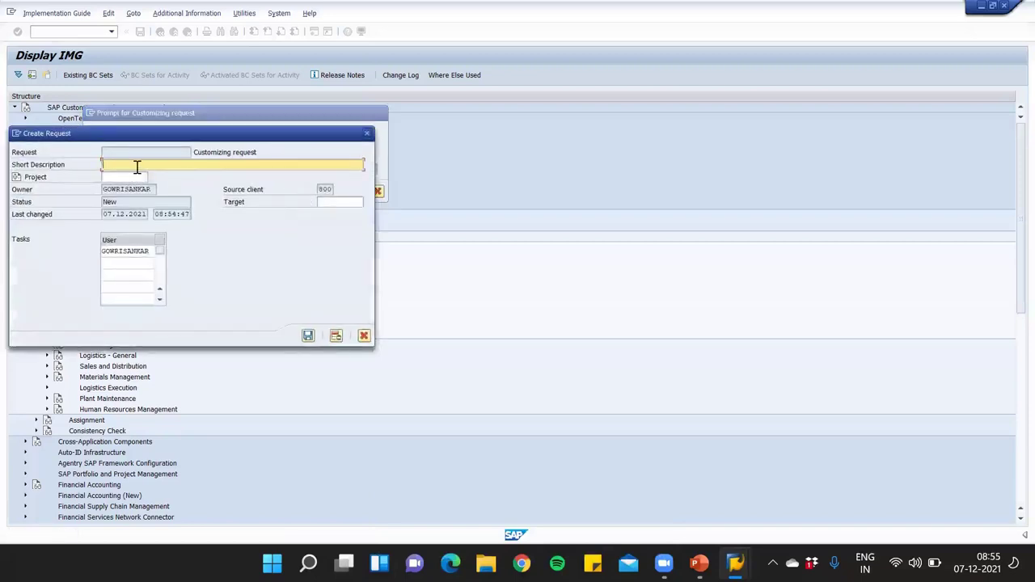
text(Apple ent)
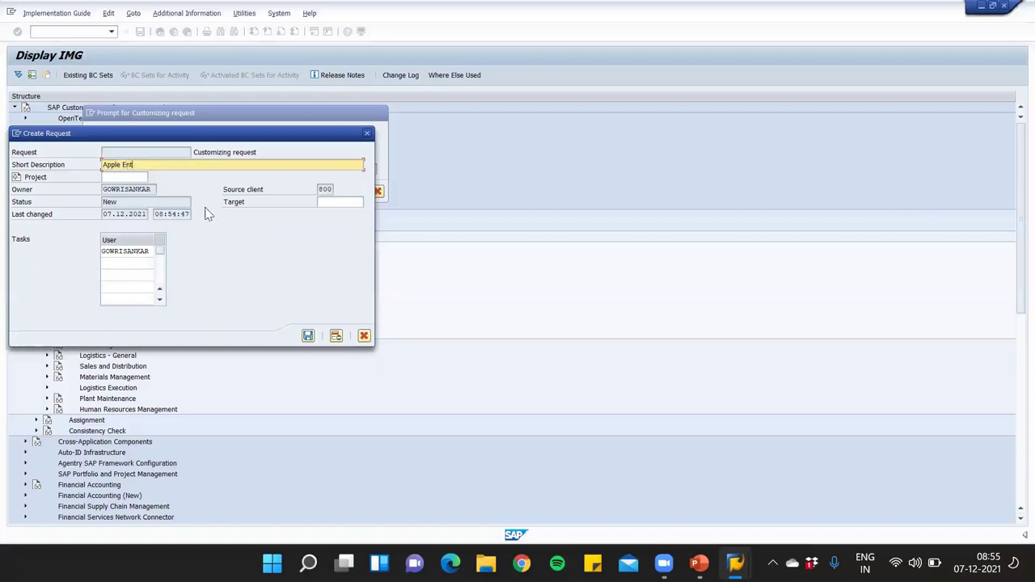
click(308, 337)
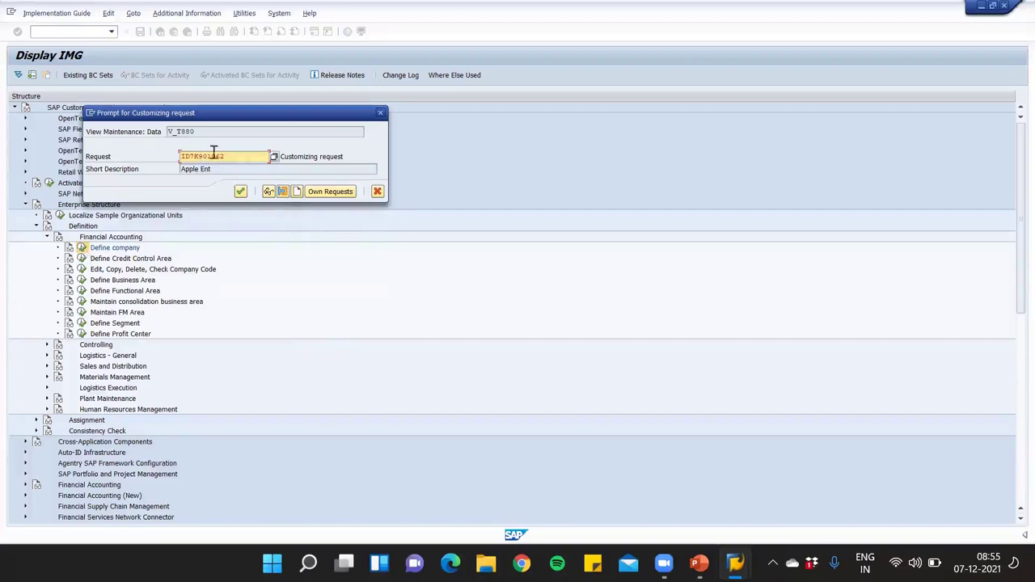
drag(238, 157, 155, 155)
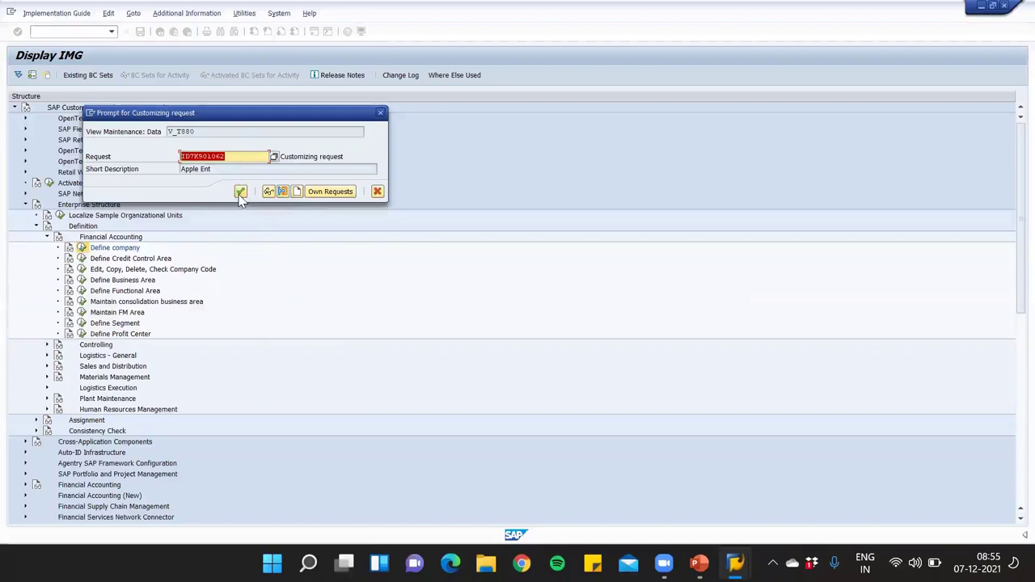
click(240, 193)
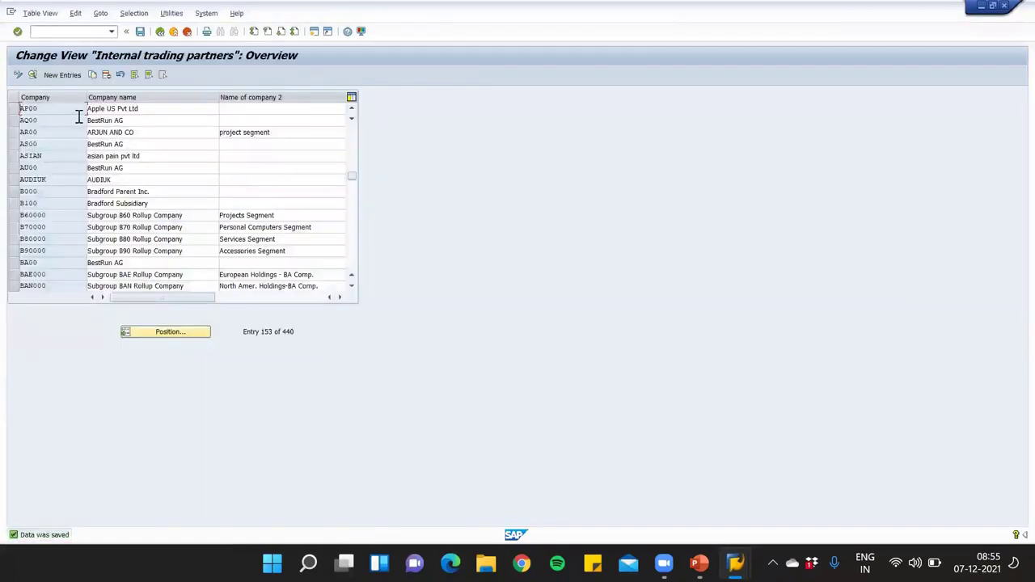
click(161, 30)
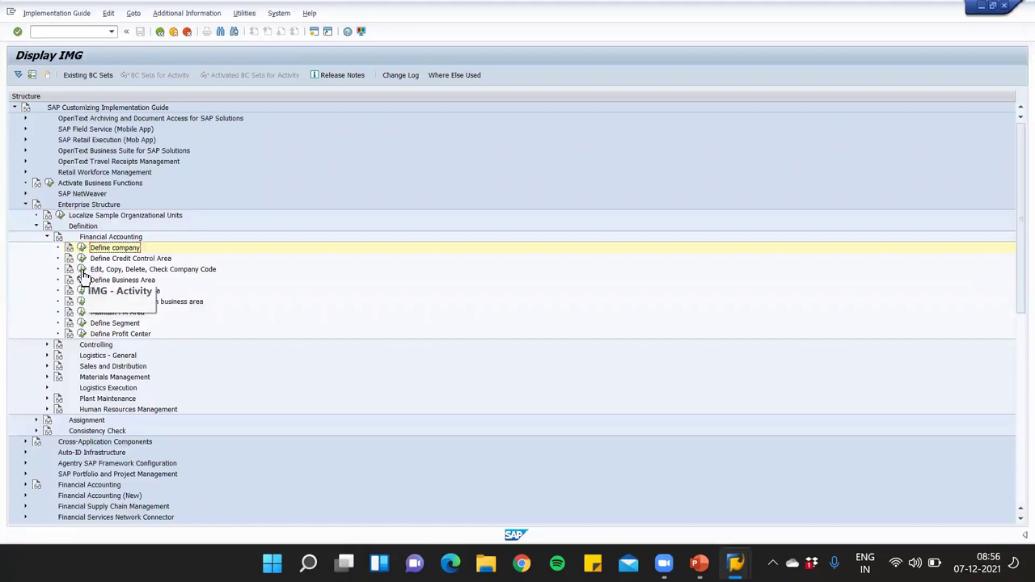
In Edit Company Code Data, copy company code 1000 (BestRun Germany) as a new entry
click(82, 270)
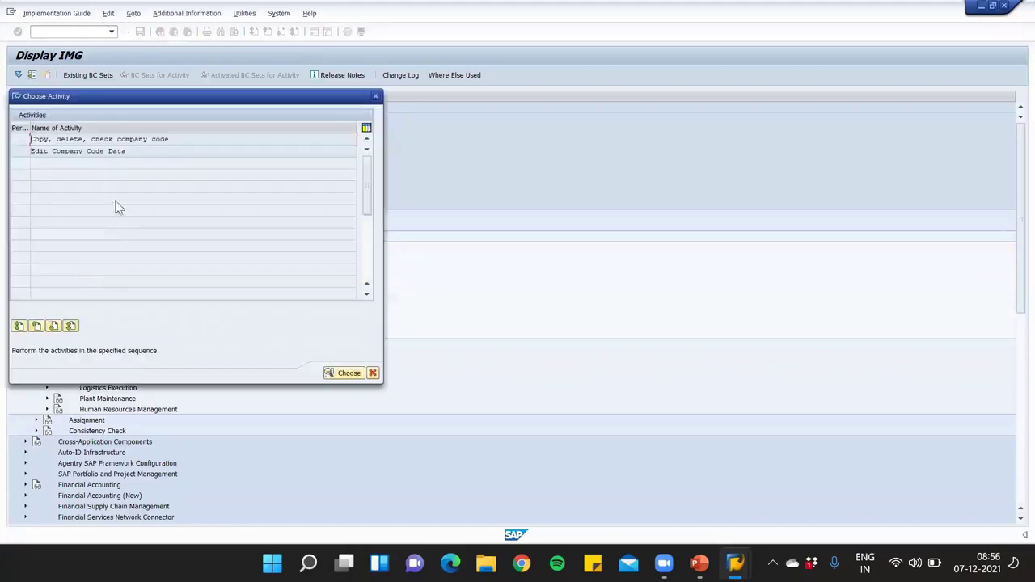
double_click(91, 152)
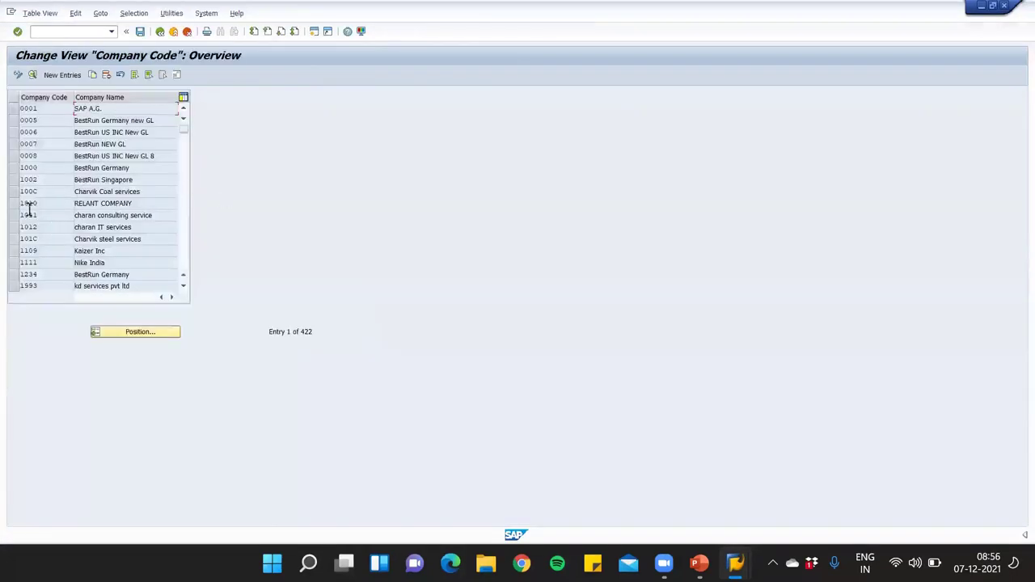
click(14, 169)
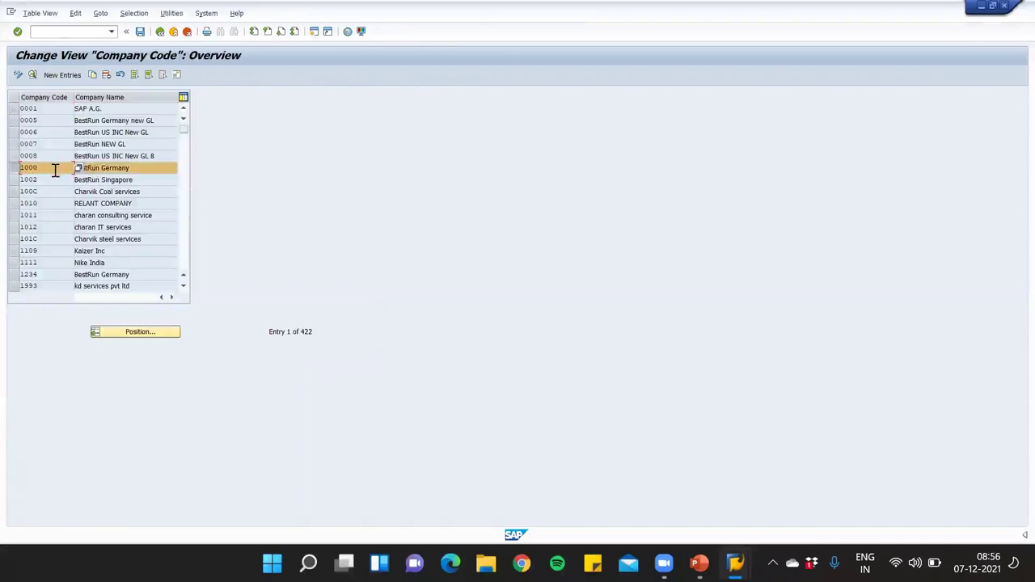
click(93, 75)
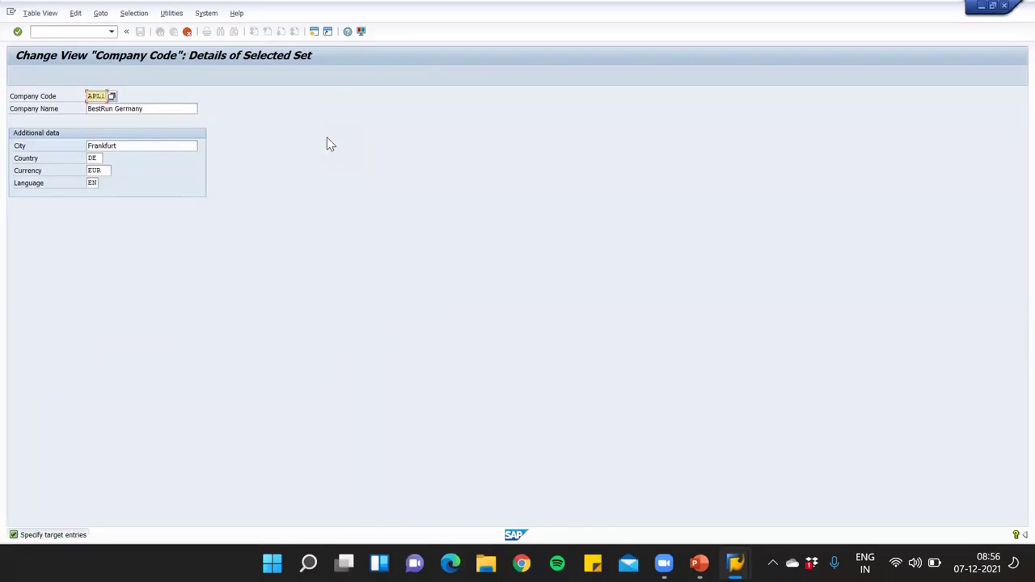
Replace the copied company code's name with US
drag(159, 110, 8, 114)
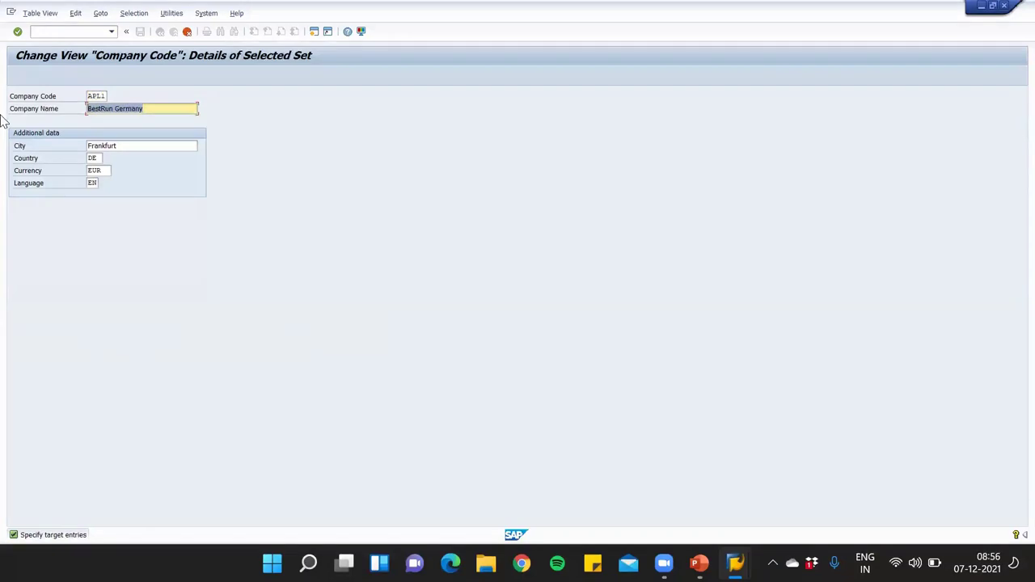
text(us)
key(BackSpace)
key(BackSpace)
text(US)
key(Tab)
Set city NY, country US and currency USD, then confirm to reach the address details
text(ny)
click(147, 159)
click(100, 159)
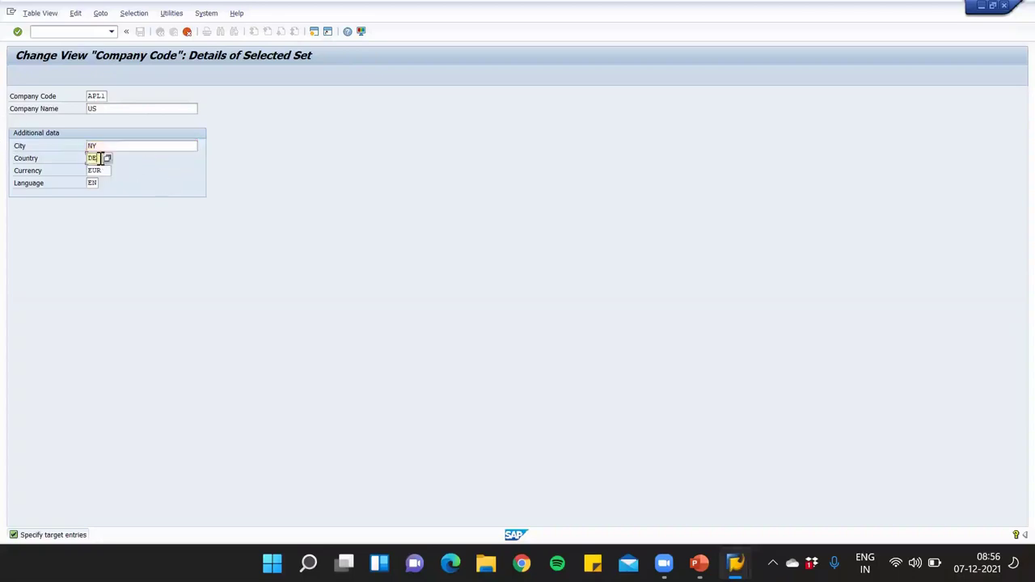
text(us)
click(102, 167)
click(98, 170)
text(usd)
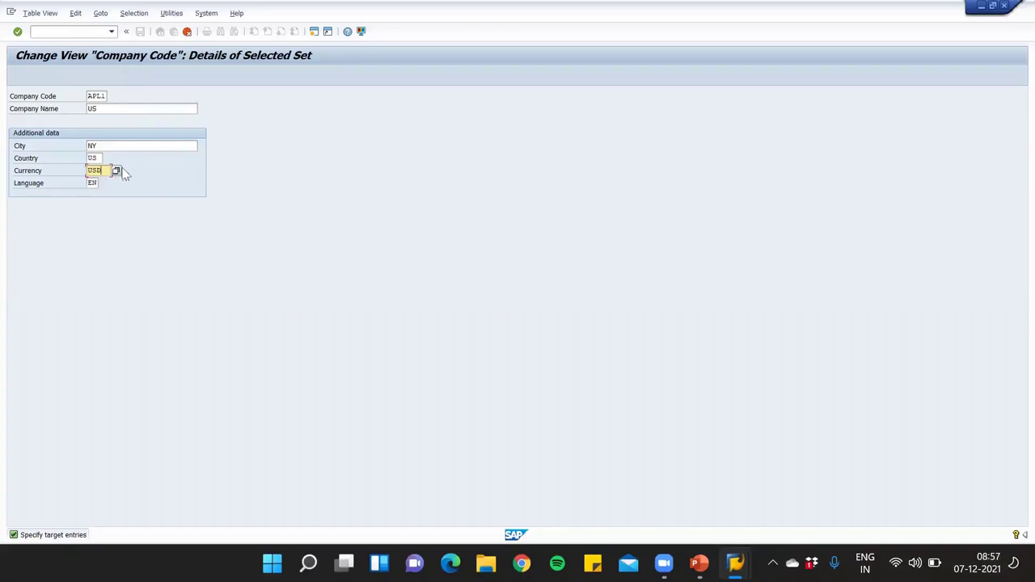
key(Return)
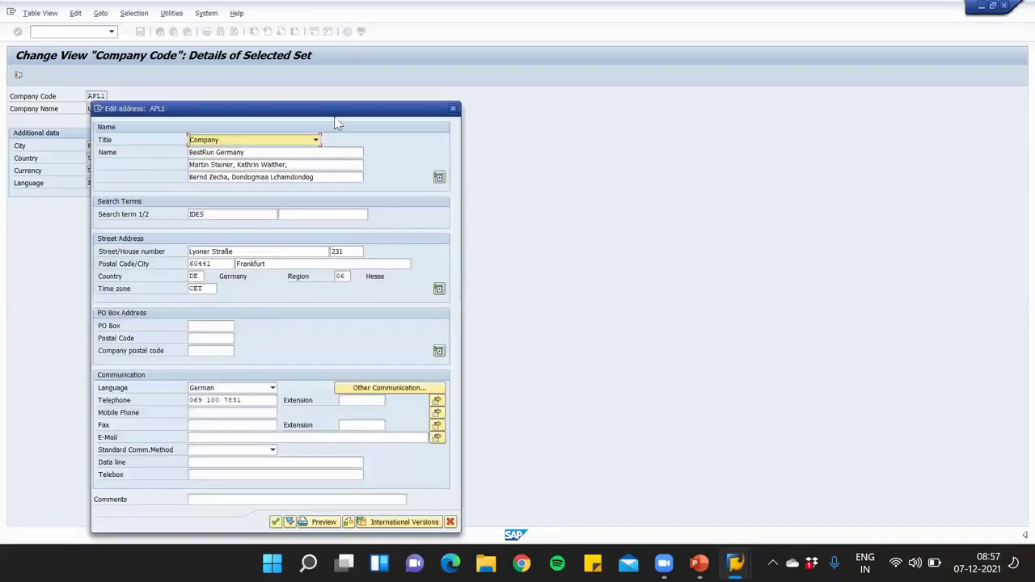
Keep title Company and replace the address name BestRun Germany with Apple US Pvt Ltd
drag(340, 109, 451, 64)
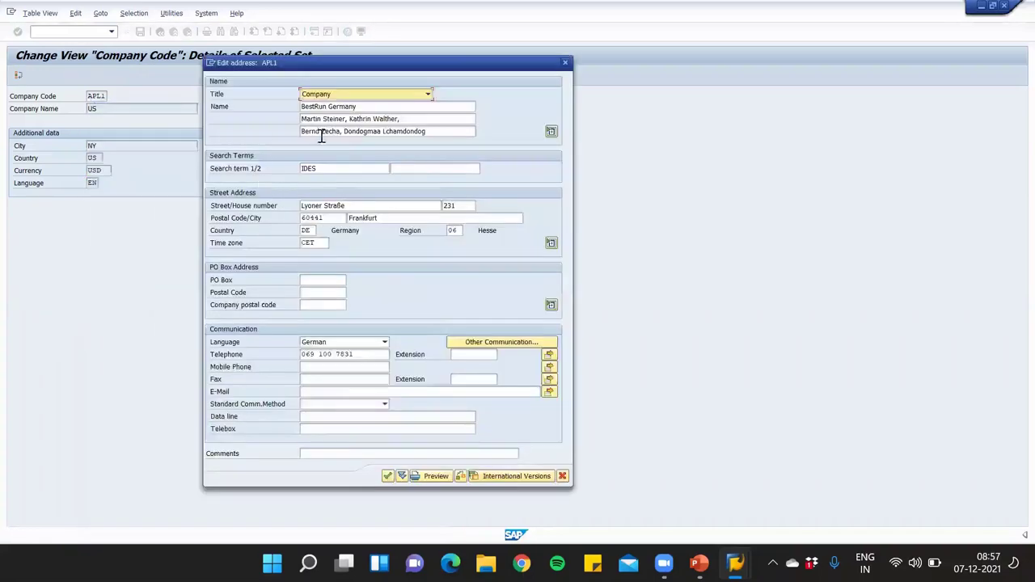
click(428, 93)
click(427, 92)
drag(370, 106, 81, 108)
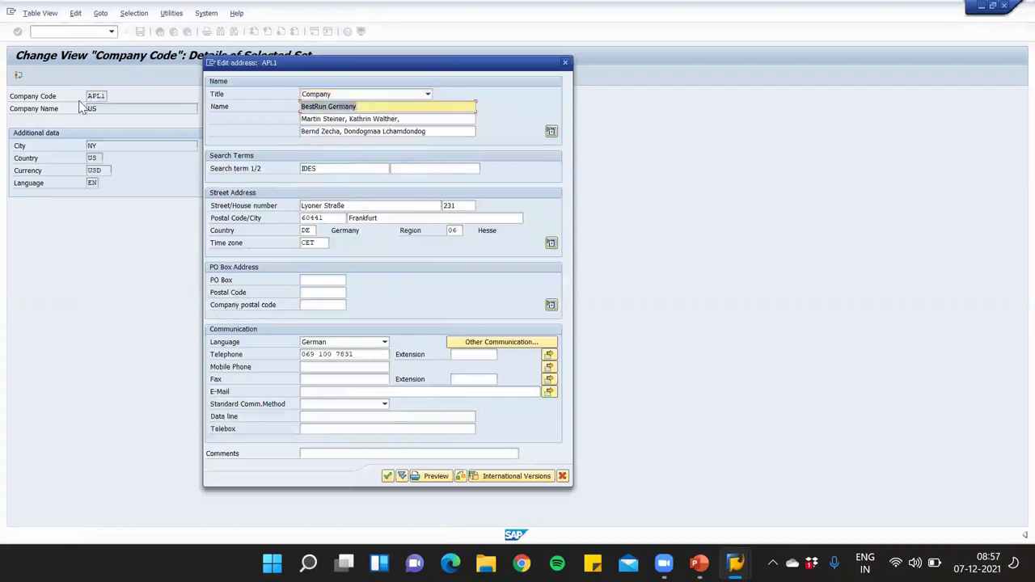
text(aP)
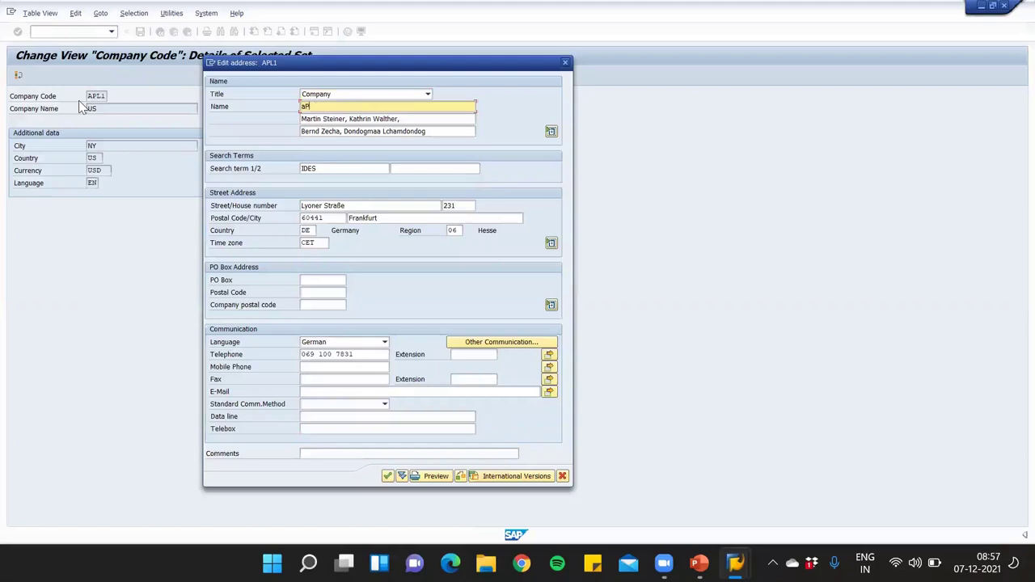
key(BackSpace)
key(BackSpace)
text(Apple US Pvt Ltd)
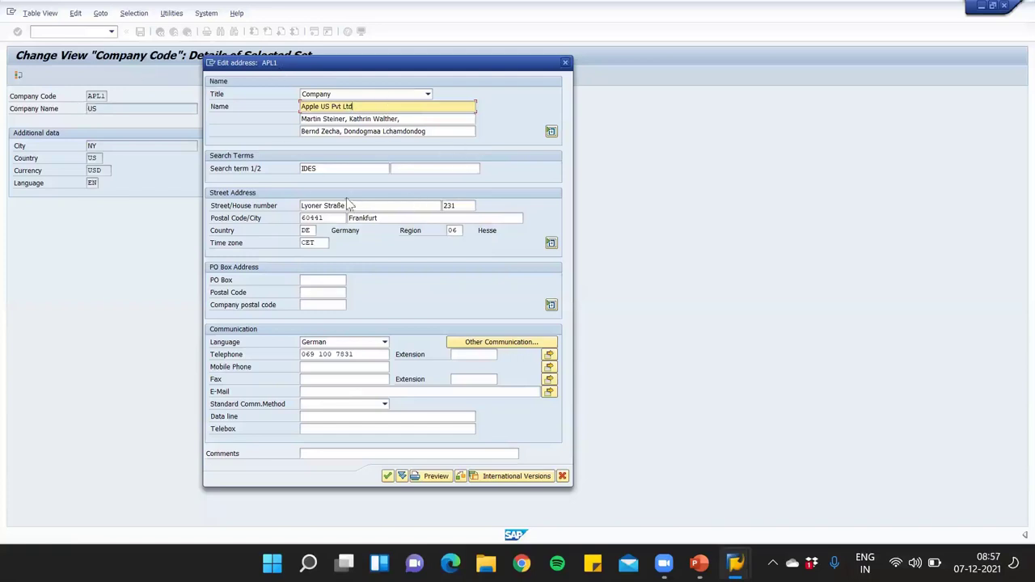
Change search term IDES to App and country to US, then list the US regions
double_click(321, 168)
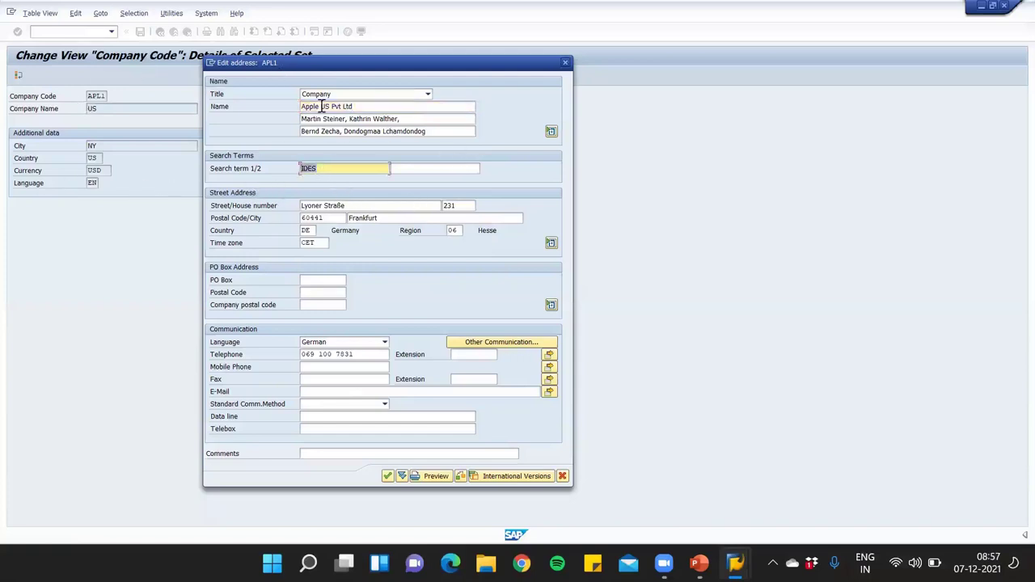
key(BackSpace)
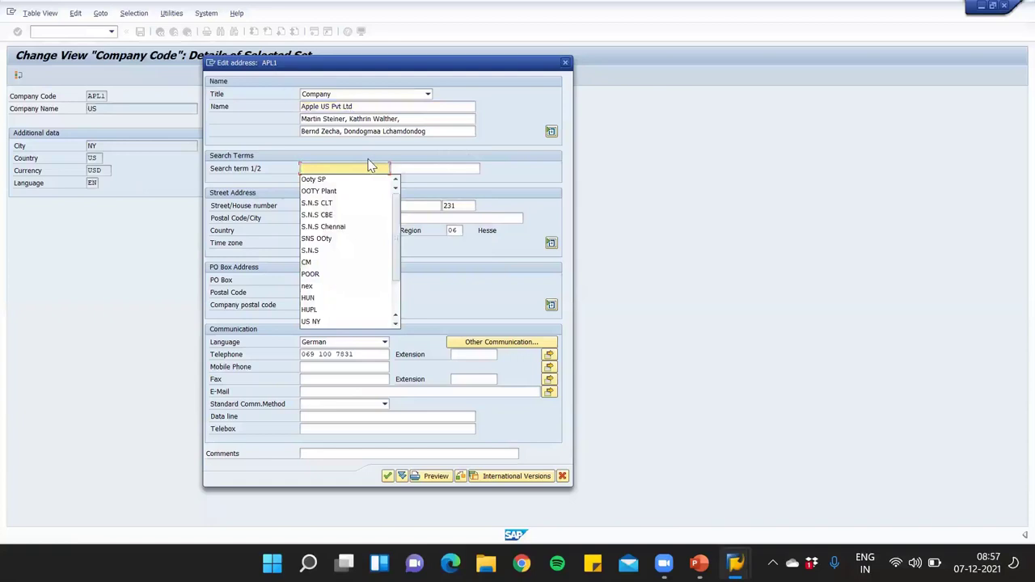
text(App)
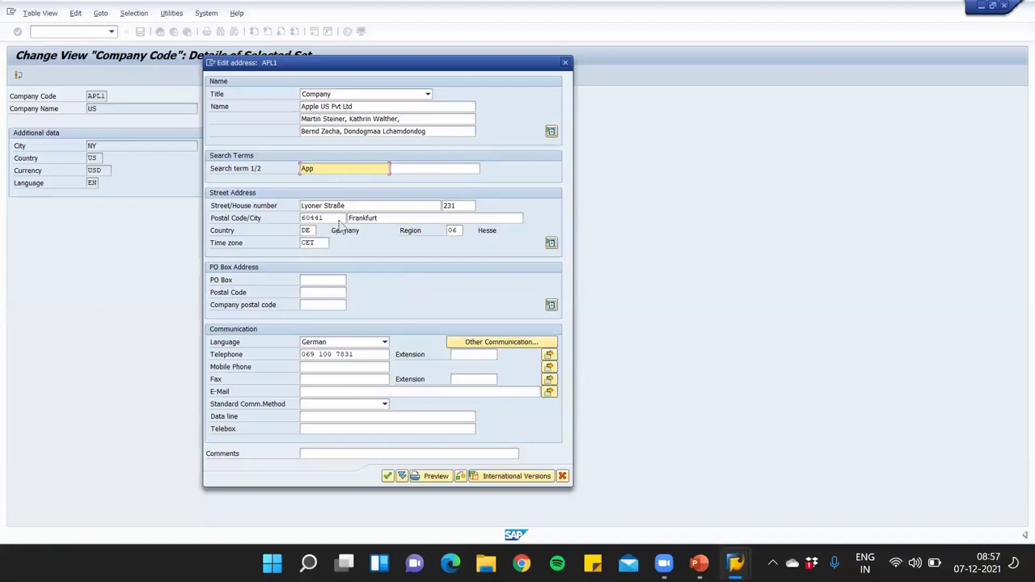
click(308, 230)
text(us)
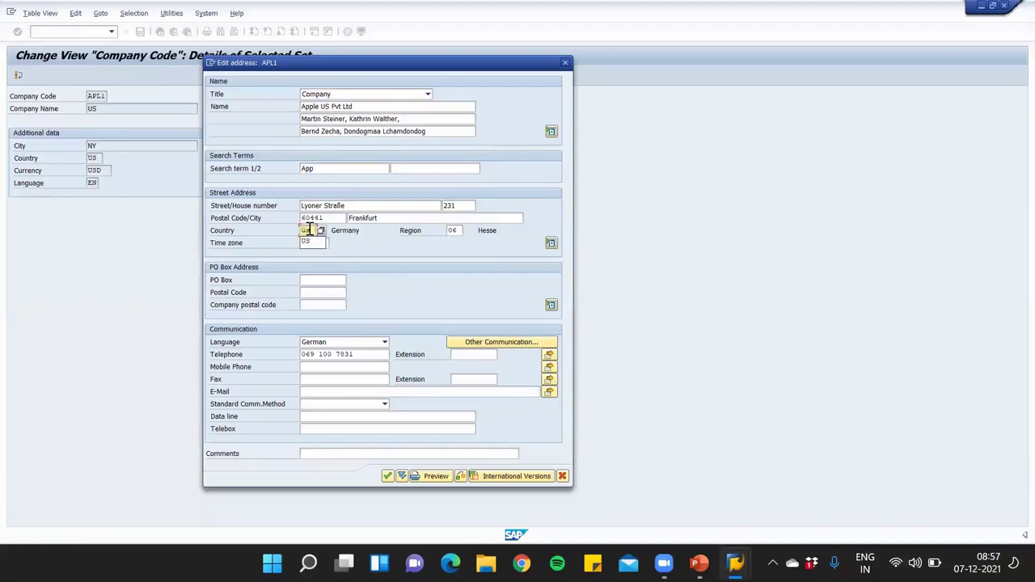
key(Return)
click(455, 231)
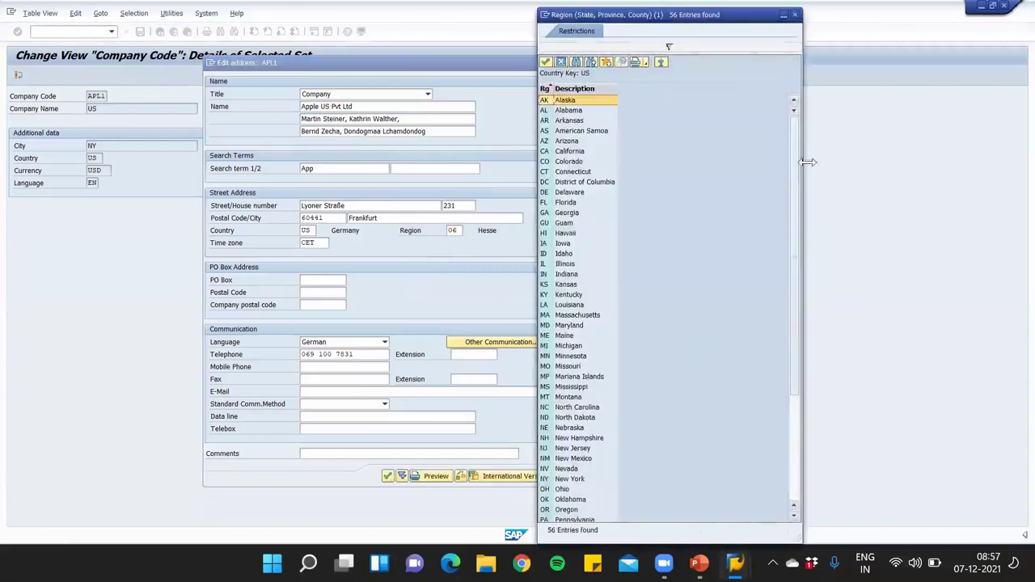
Choose New York (NY) as the region and review time zones, leaving CET unchanged
drag(798, 151, 788, 504)
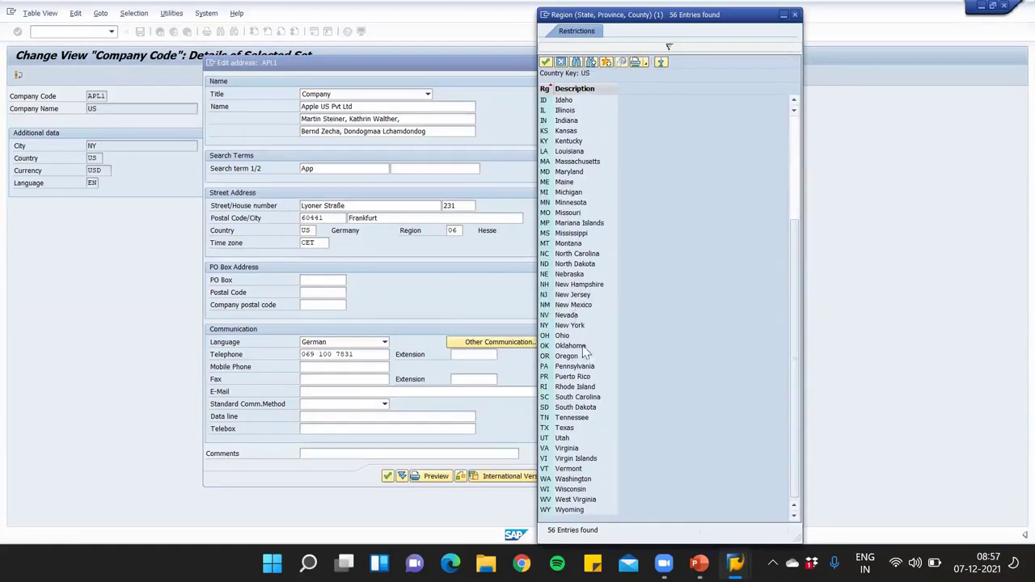
double_click(568, 326)
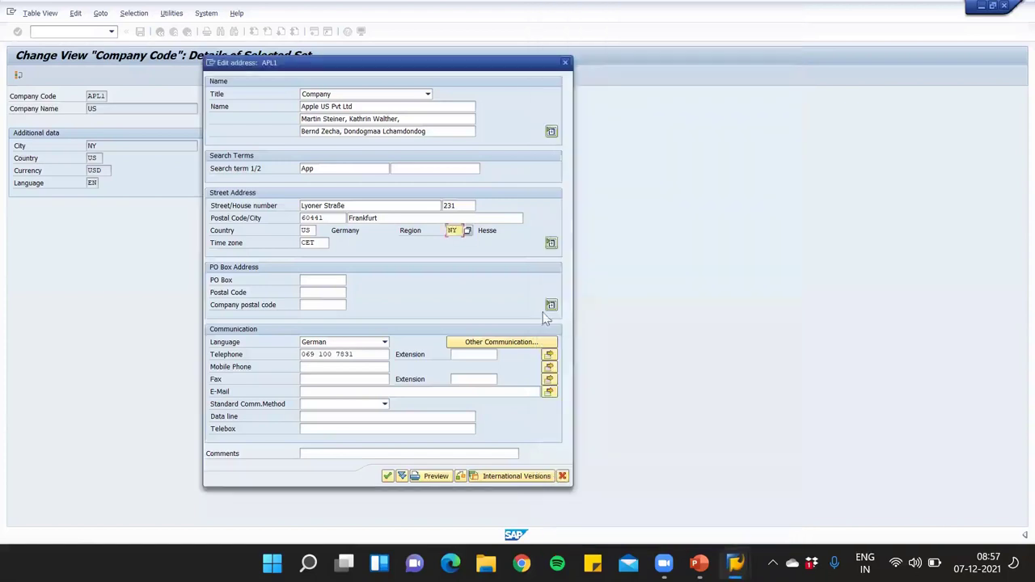
click(321, 243)
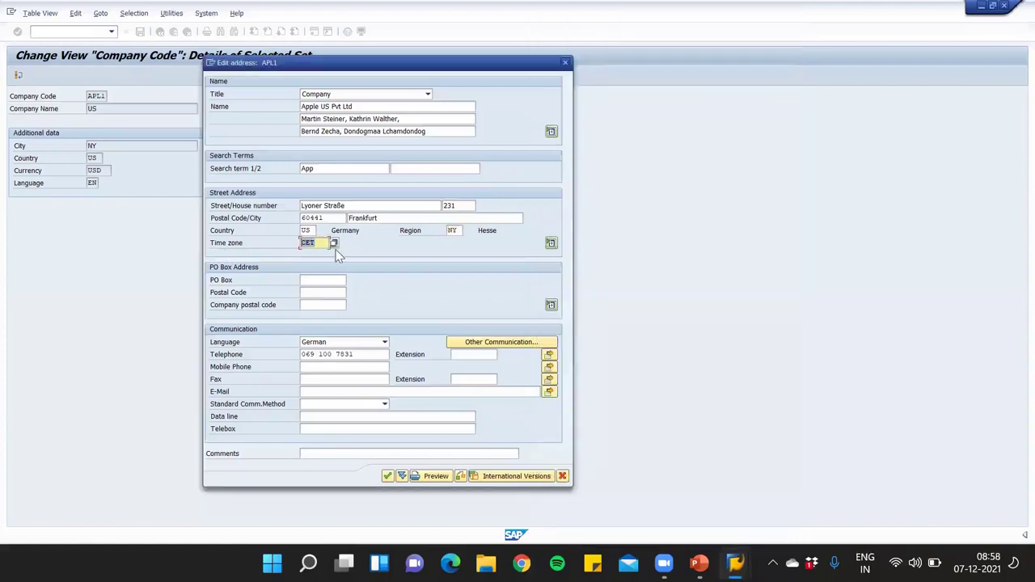
click(333, 244)
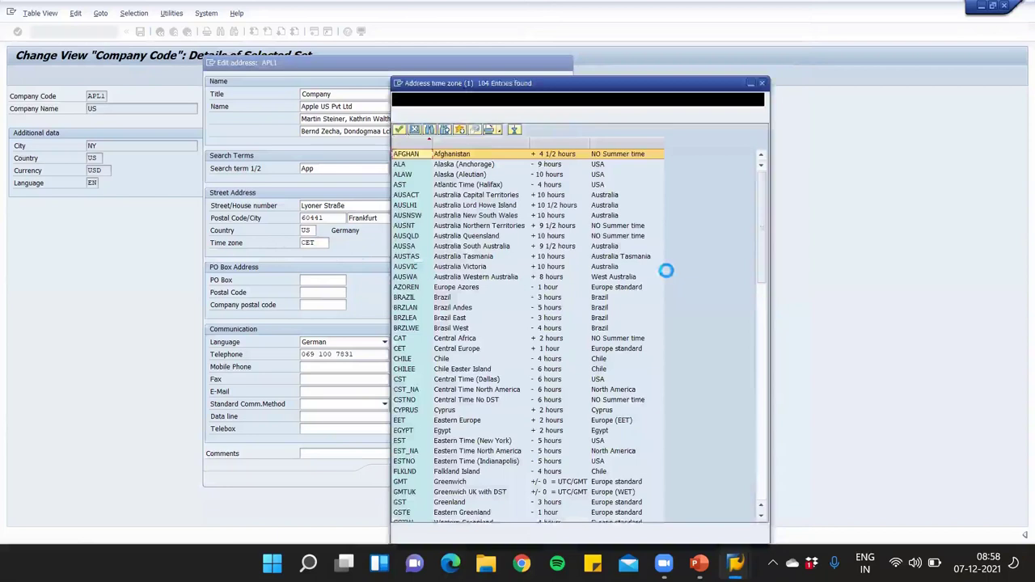
drag(755, 229, 761, 502)
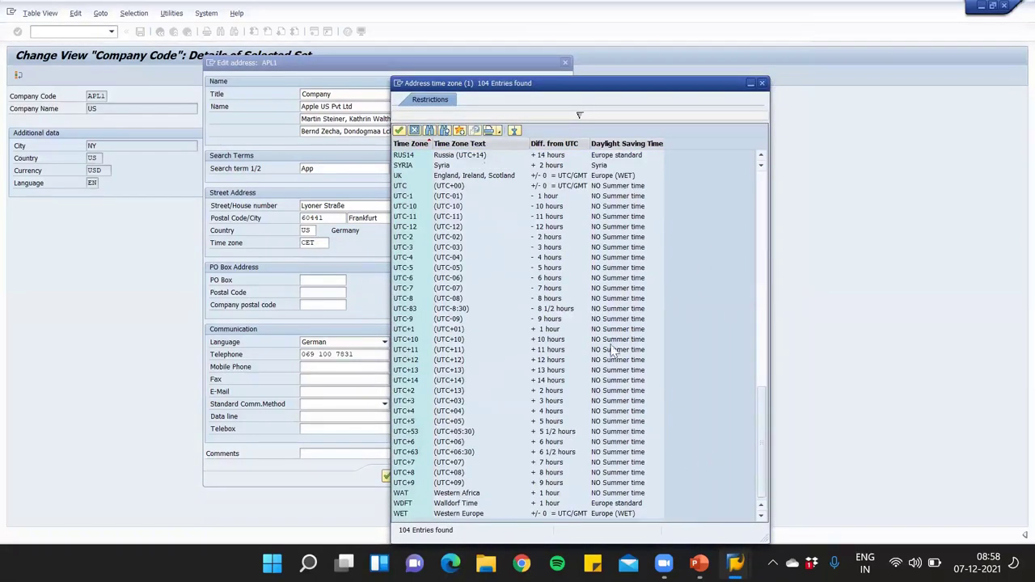
scroll(736, 346, up, 4)
scroll(736, 346, up, 20)
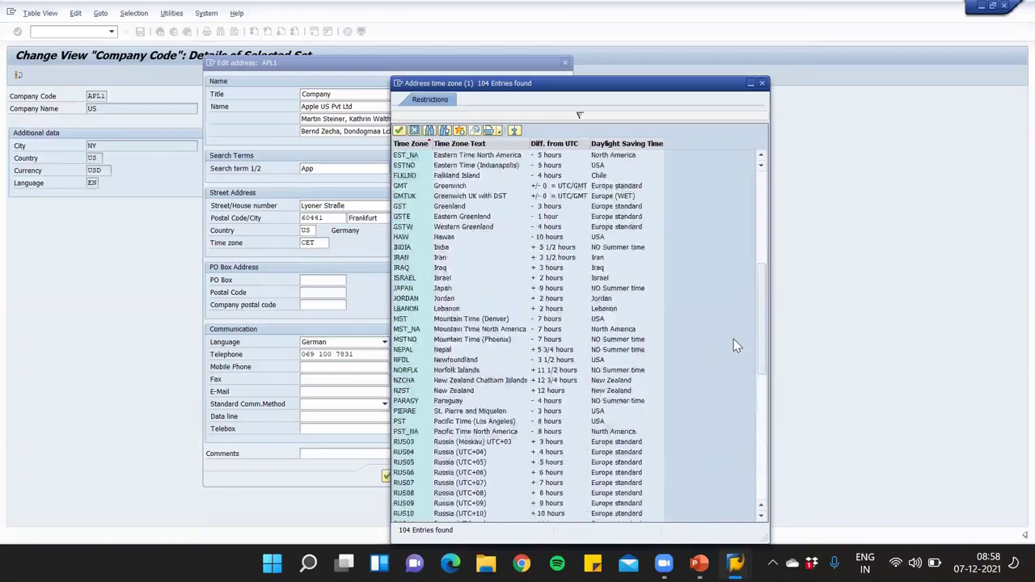
scroll(736, 346, up, 5)
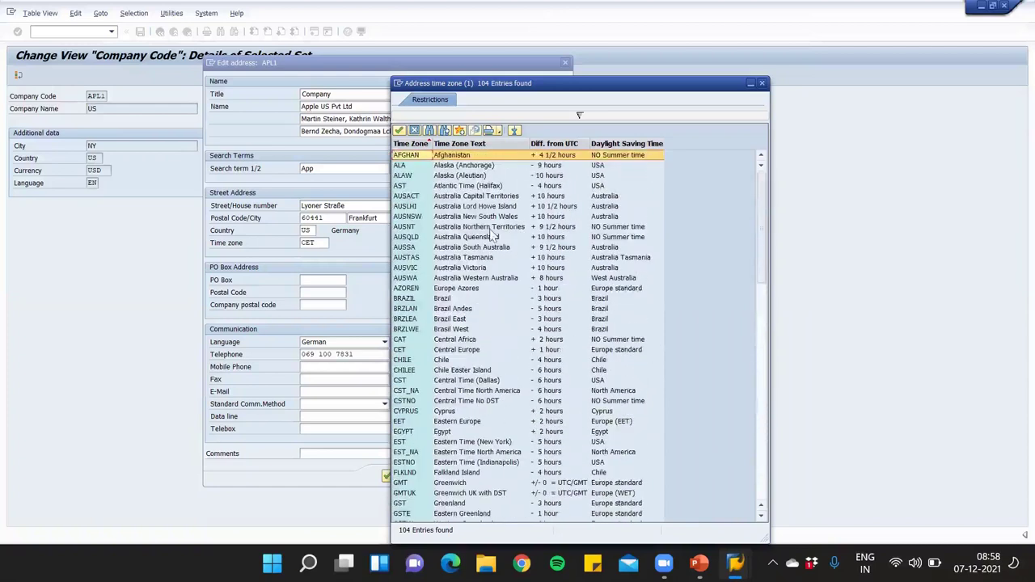
scroll(511, 275, down, 3)
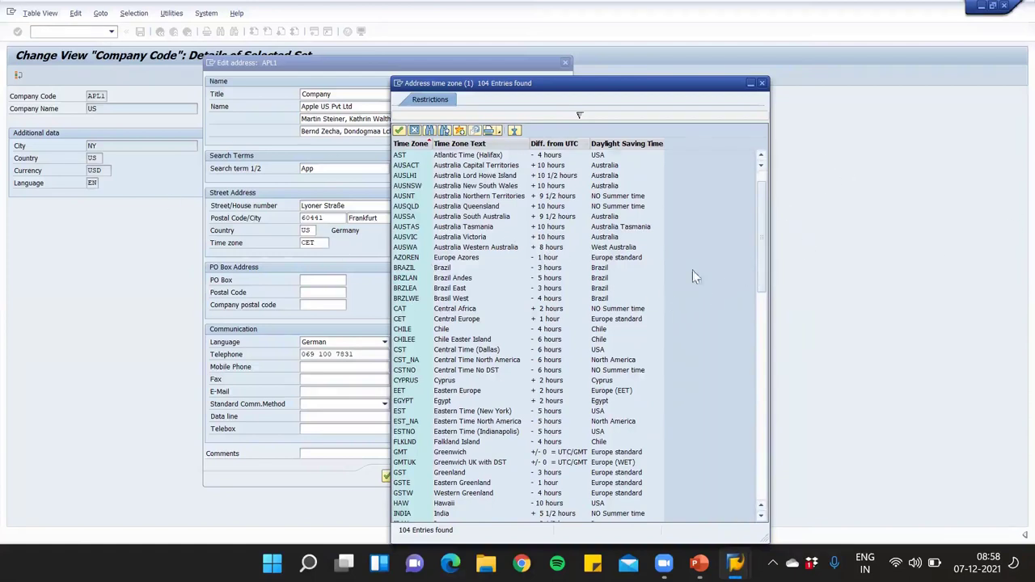
drag(761, 249, 750, 281)
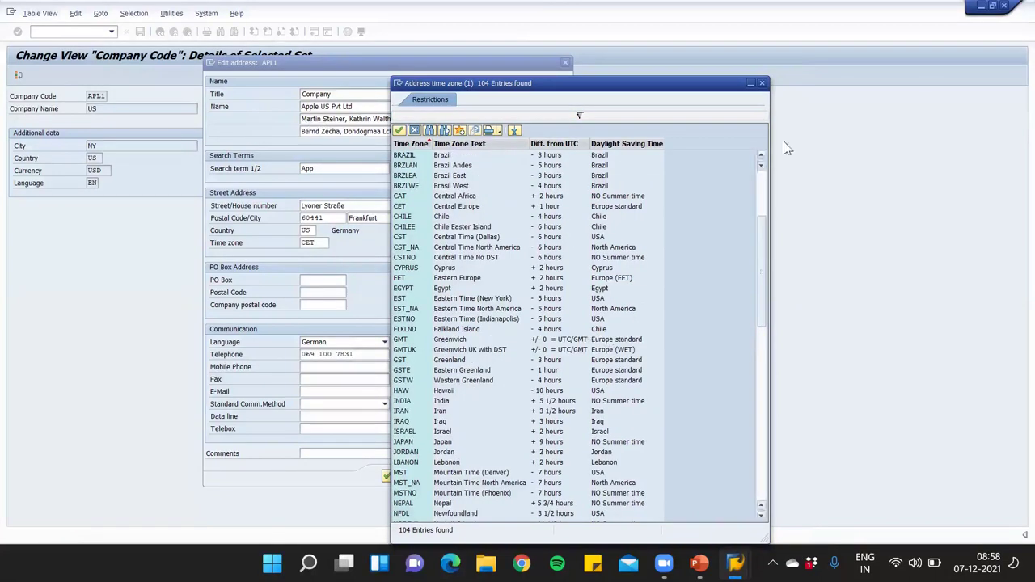
click(762, 84)
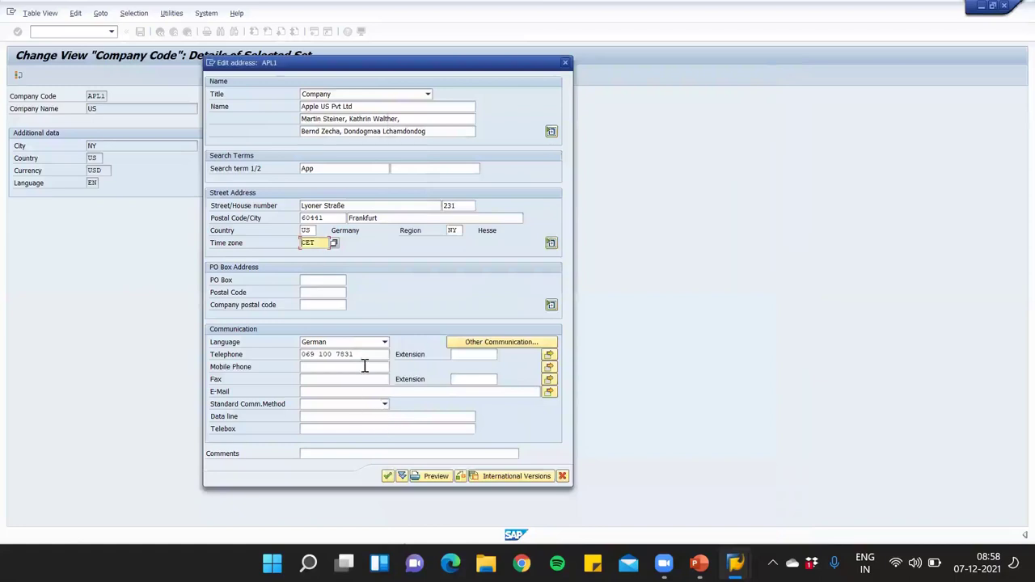
Set the address language to English and accept the APL1 address
click(384, 342)
scroll(359, 435, up, 5)
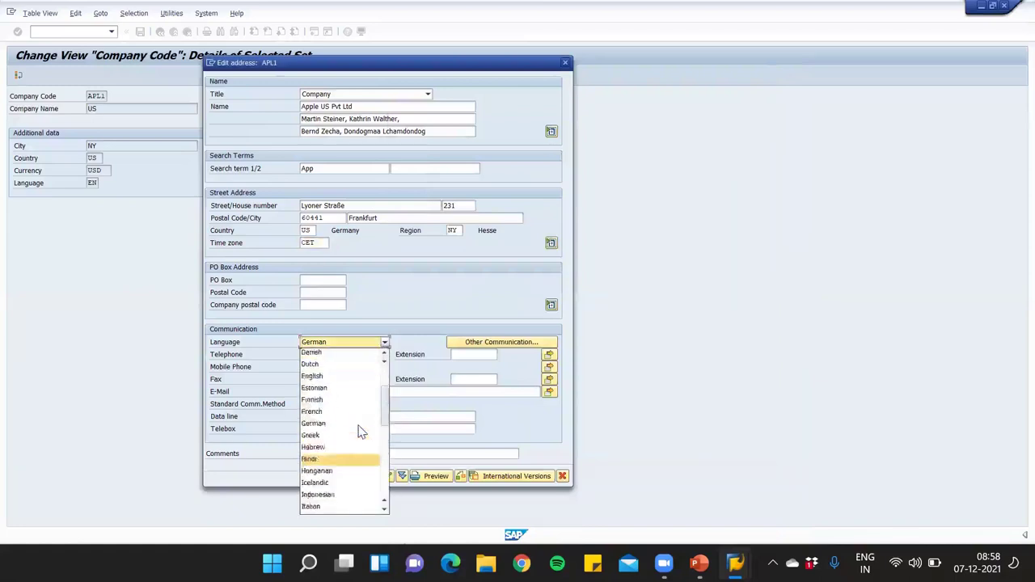
scroll(359, 435, down, 4)
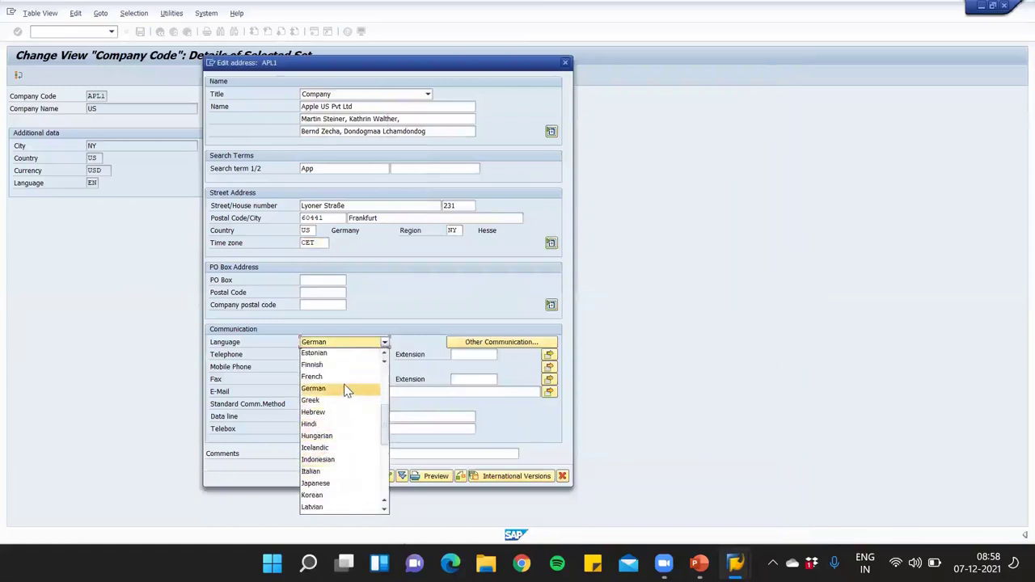
scroll(362, 423, up, 2)
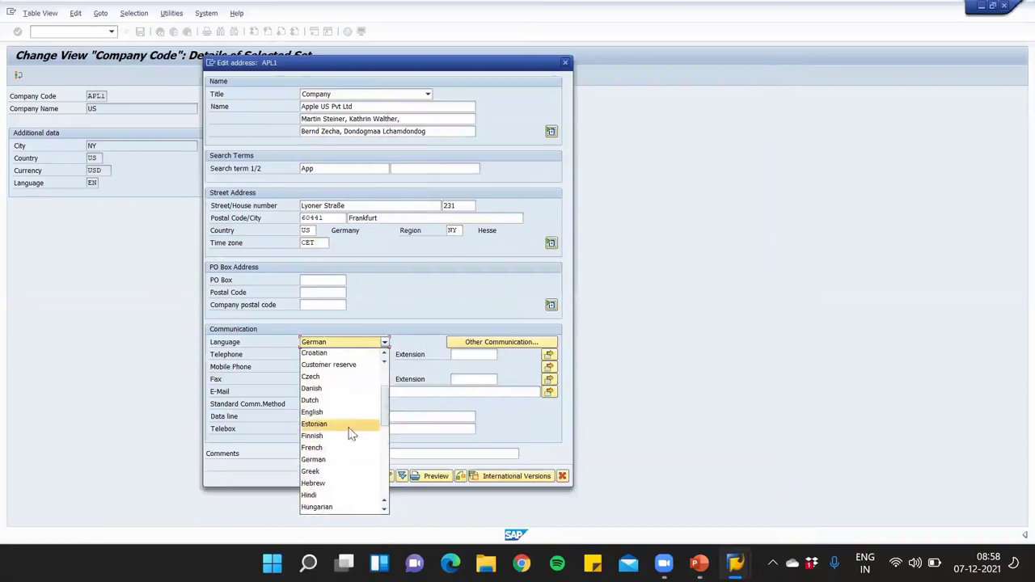
click(343, 413)
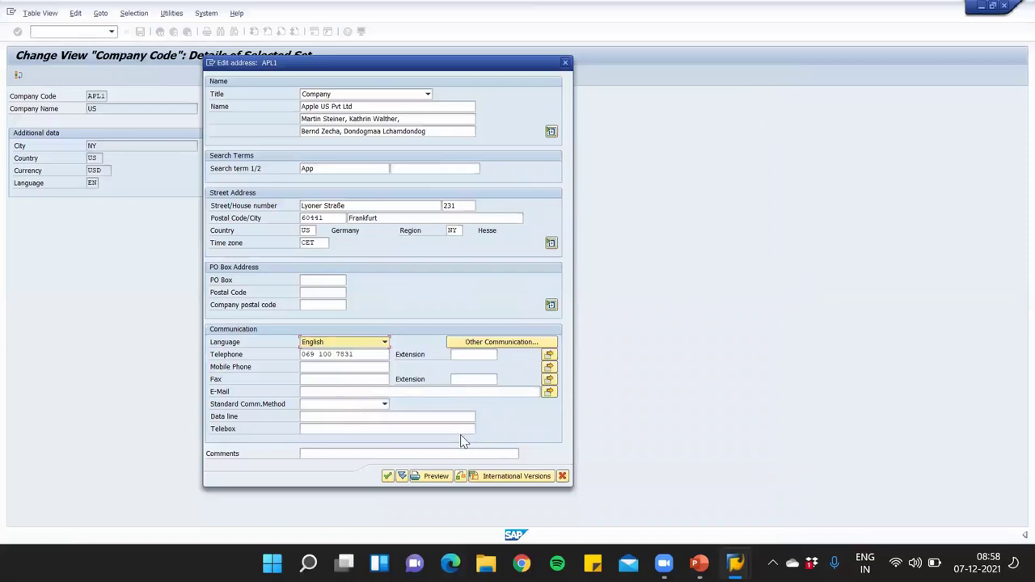
click(387, 476)
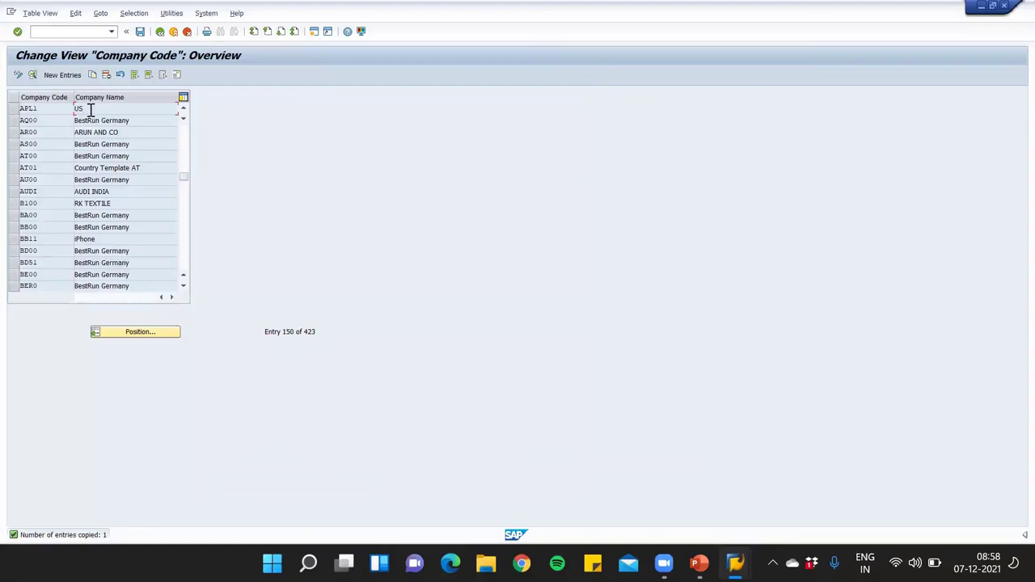
Open APL1's details and retype its company name as Apple US
double_click(89, 112)
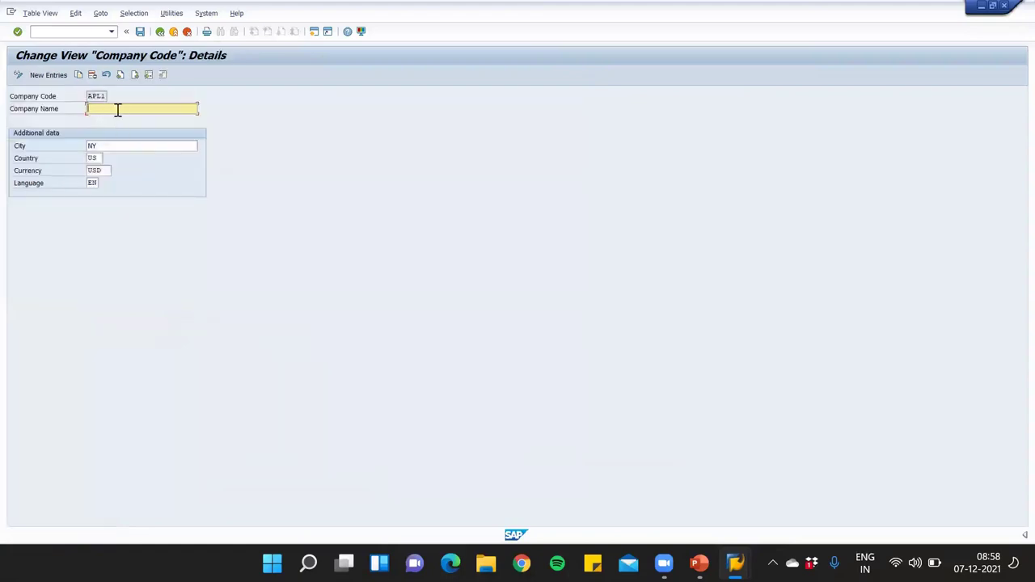
click(118, 110)
text(Ap)
Save APL1's changes into request ID7K901062 and go back to the Company Code overview
click(140, 32)
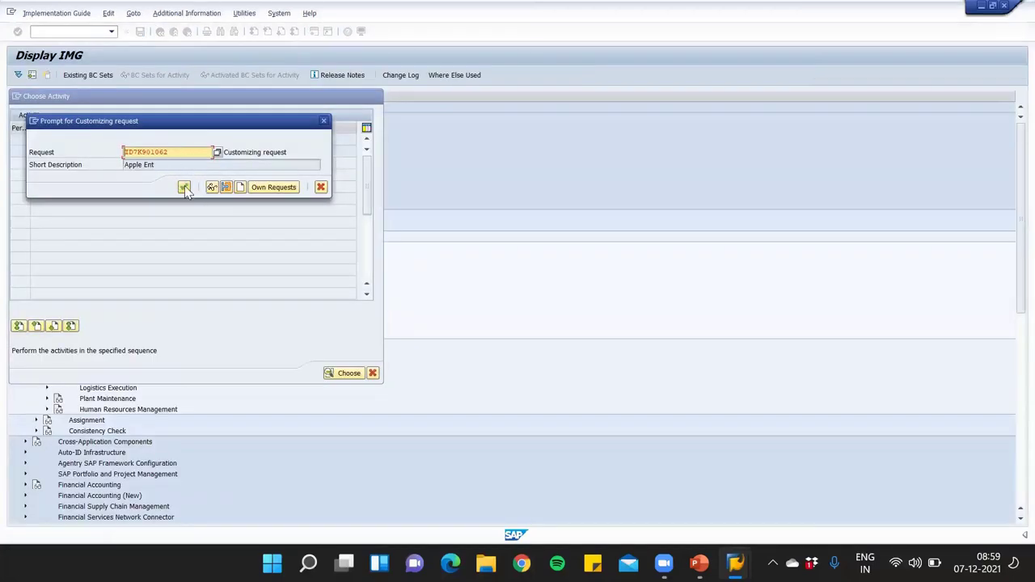
click(184, 188)
click(184, 187)
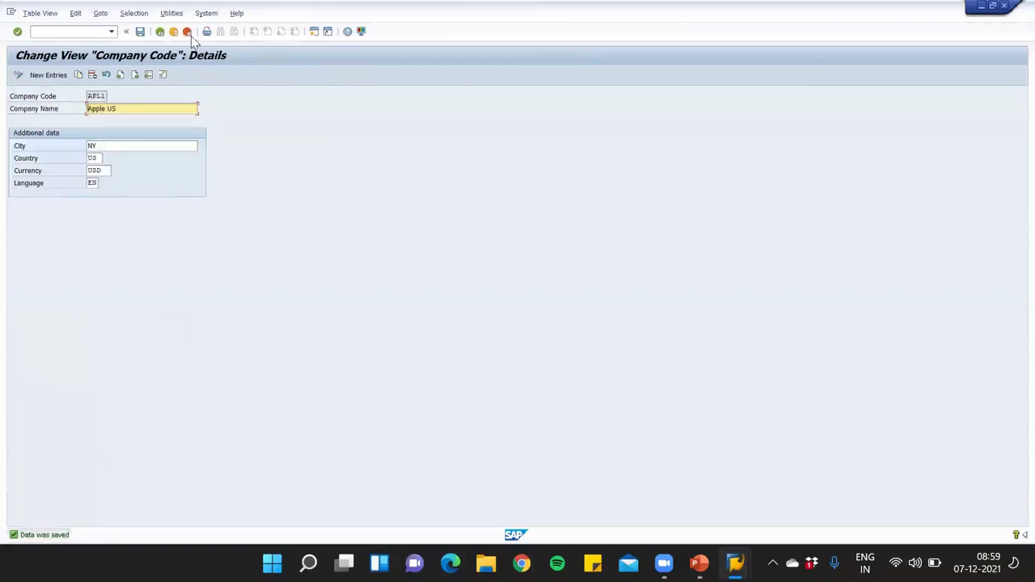
click(160, 32)
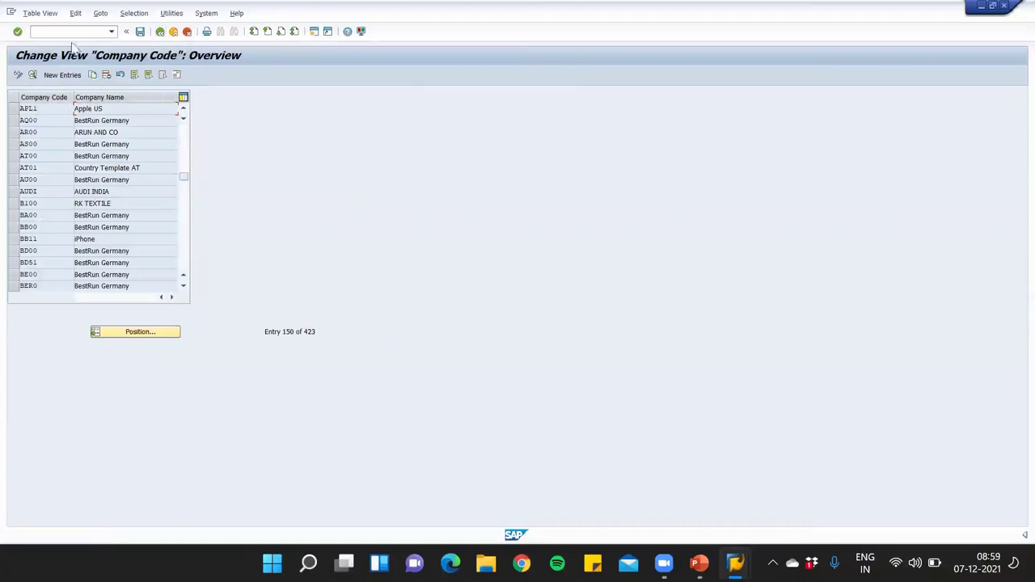
Back in the IMG, expand Enterprise Structure > Assignment > Financial Accounting
click(160, 33)
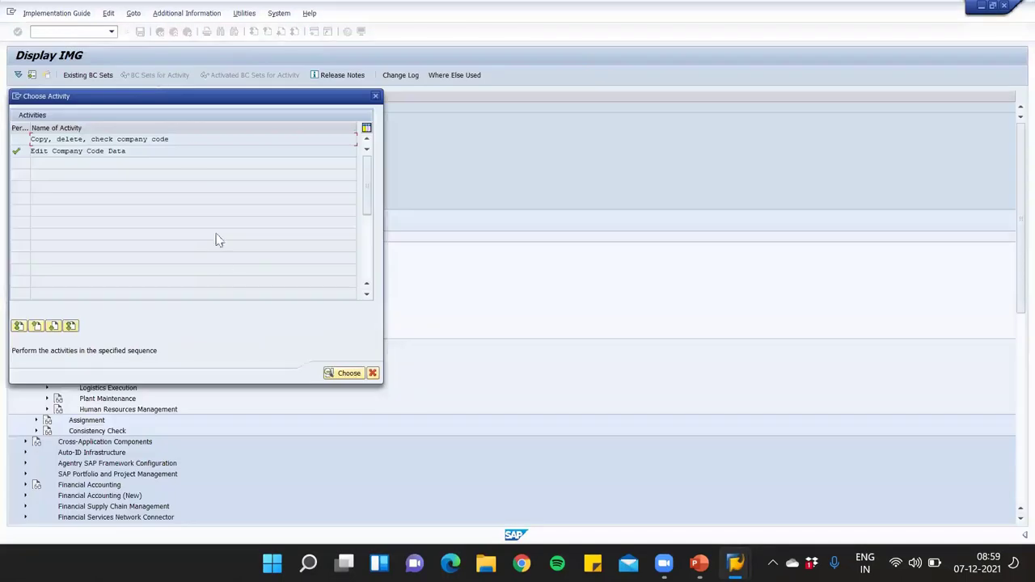
click(377, 95)
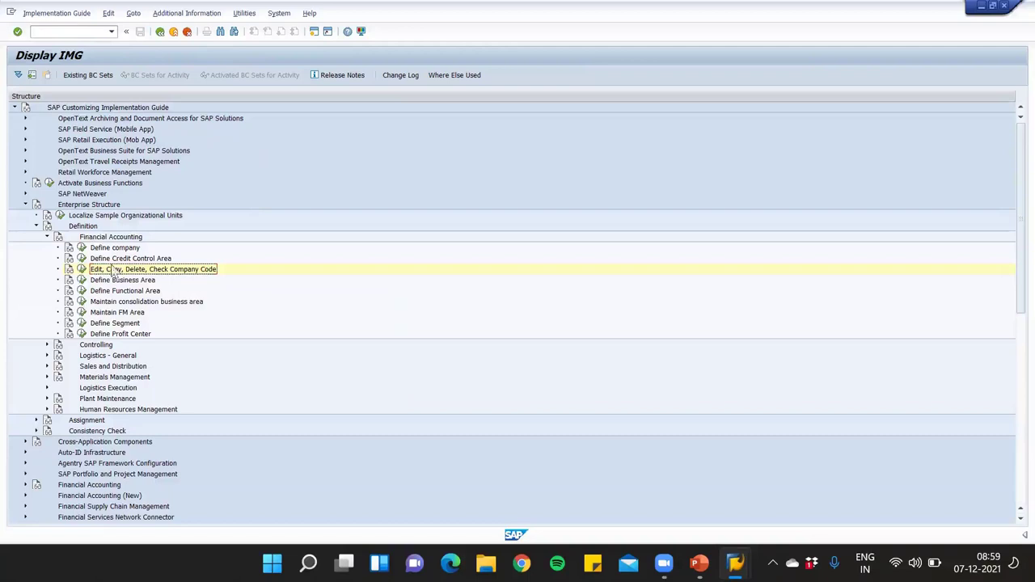
scroll(175, 324, down, 3)
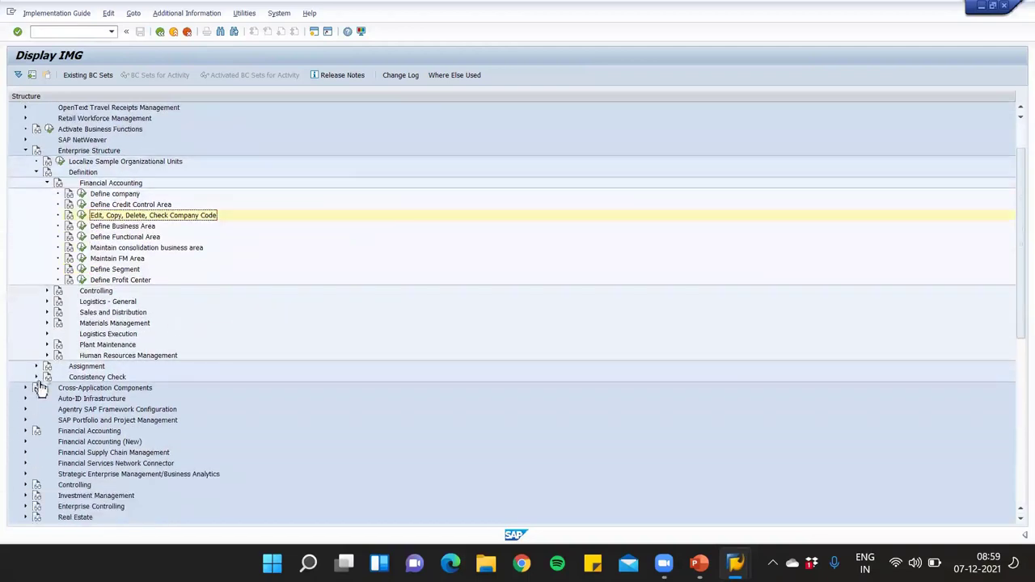
click(36, 366)
scroll(171, 388, down, 1)
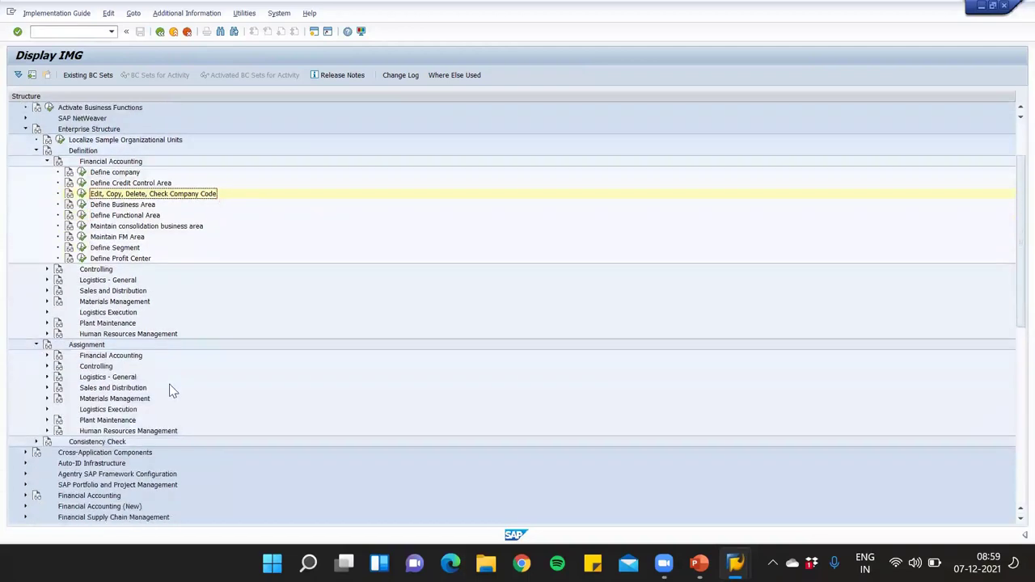
click(47, 356)
scroll(97, 368, down, 1)
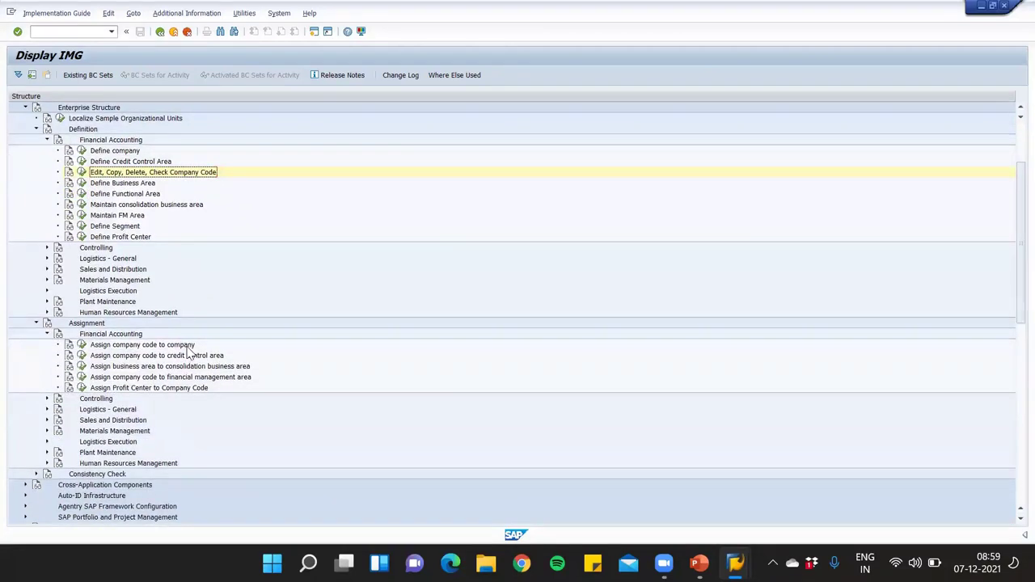
Open the company code to company assignment and position the table on APL1
click(81, 344)
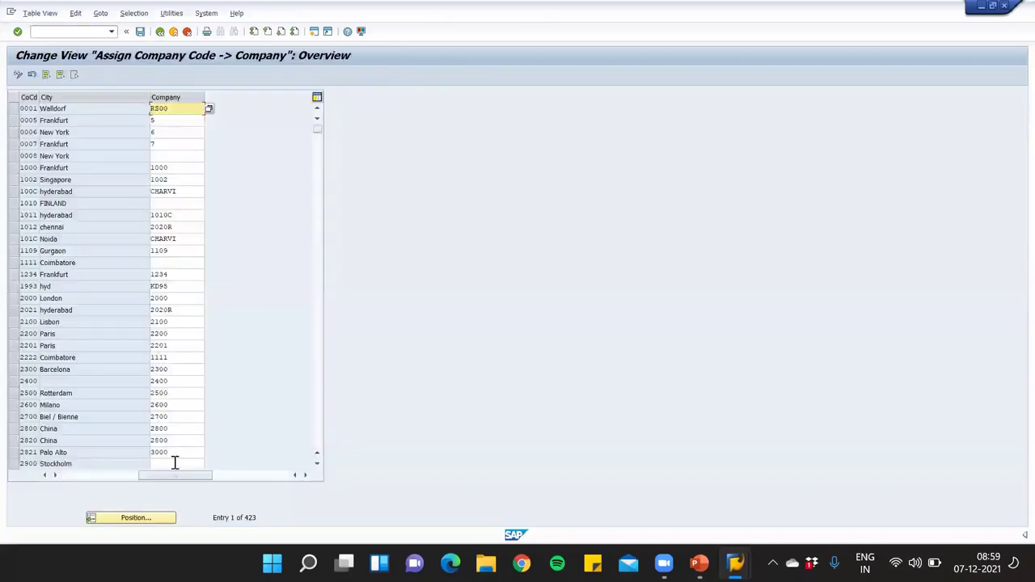
click(134, 518)
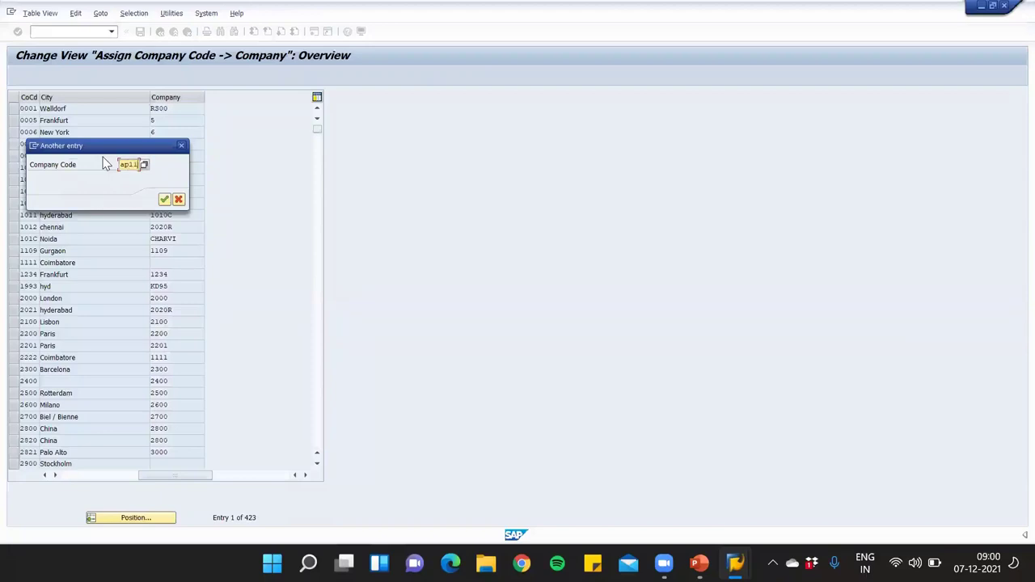
key(Return)
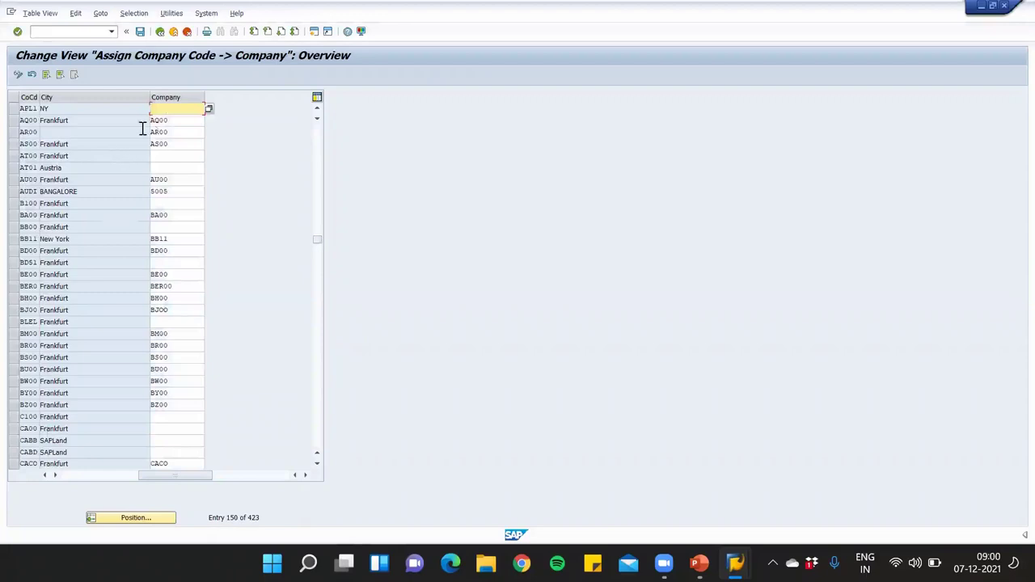
Assign company AP00 Apple US Pvt Ltd to APL1 and save it in request ID7K901062
click(209, 109)
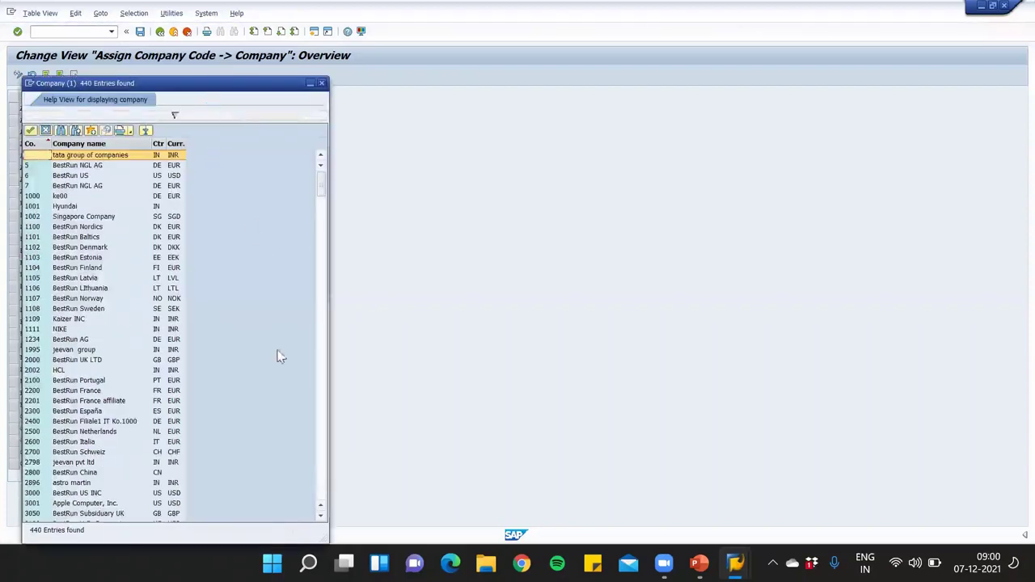
scroll(220, 378, down, 20)
scroll(220, 372, down, 12)
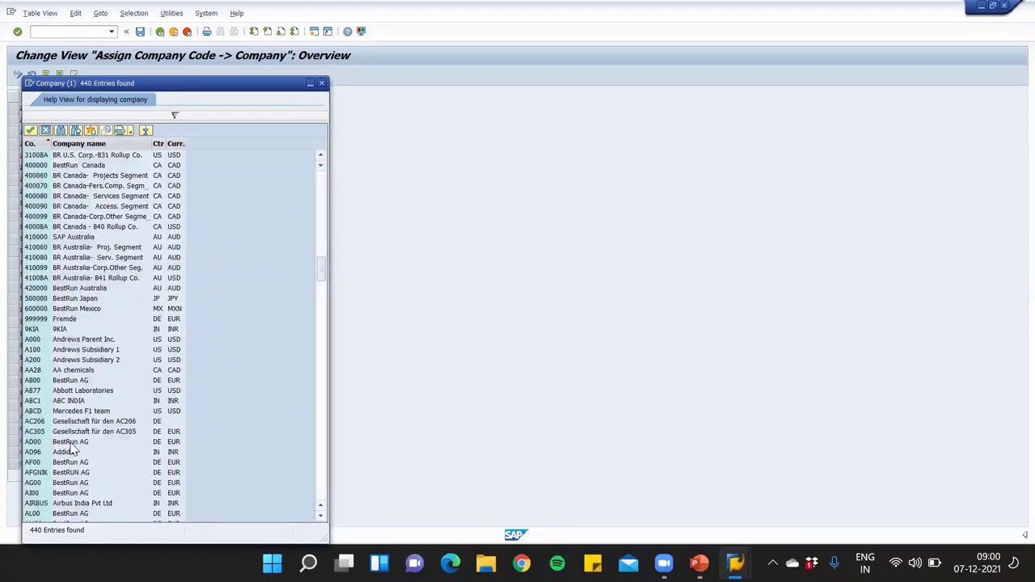
scroll(71, 449, down, 3)
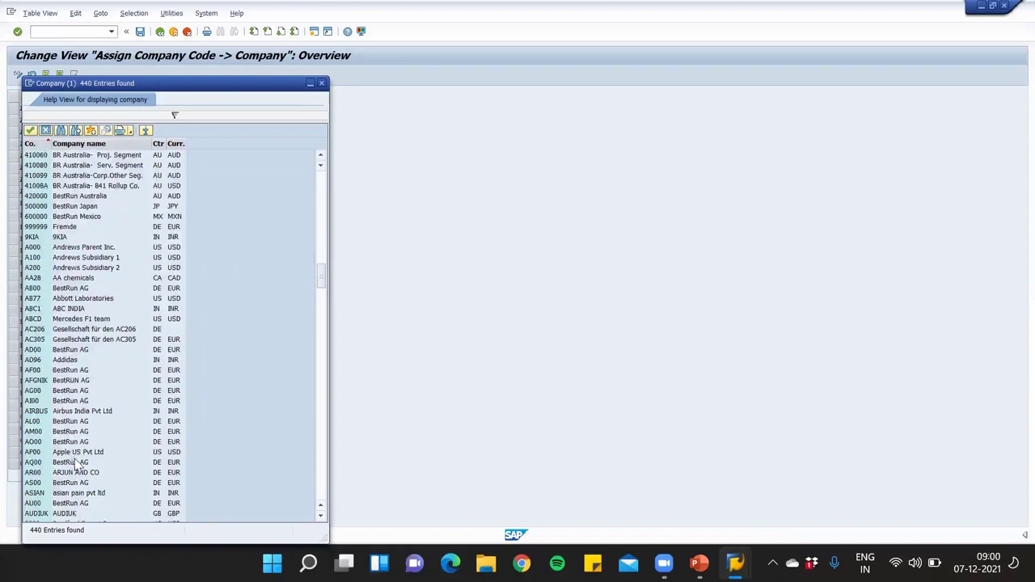
click(76, 452)
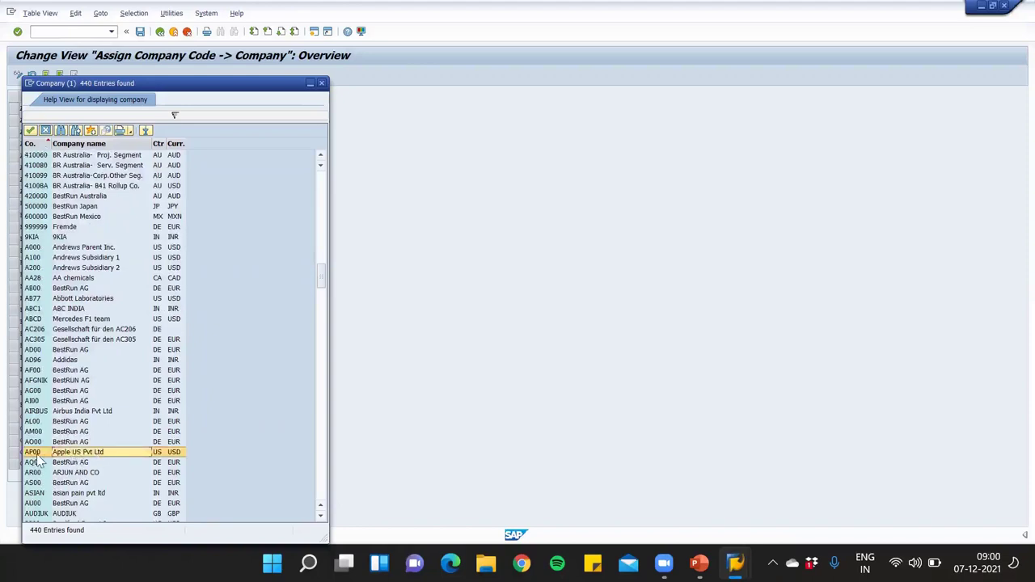
double_click(99, 455)
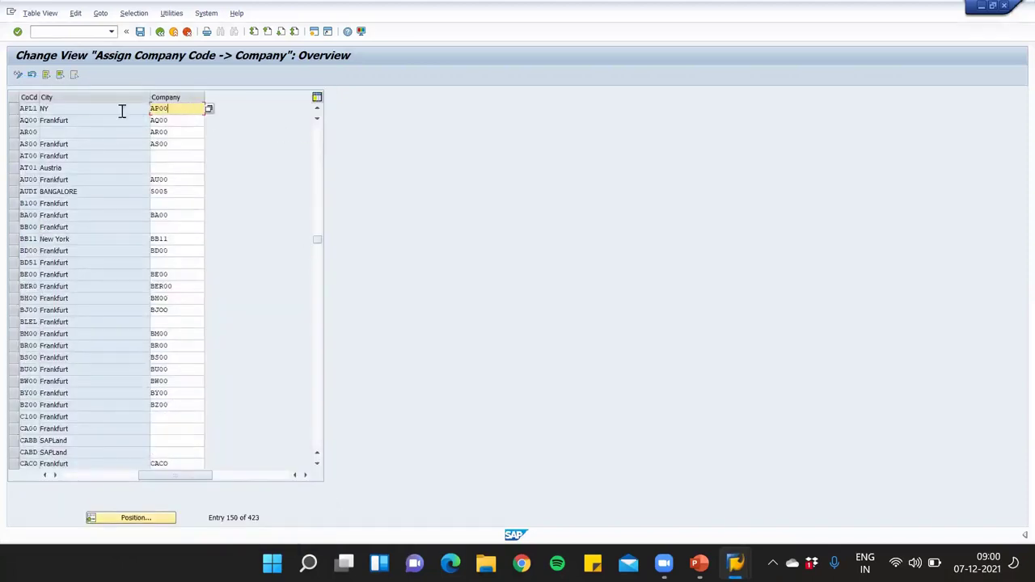
click(139, 31)
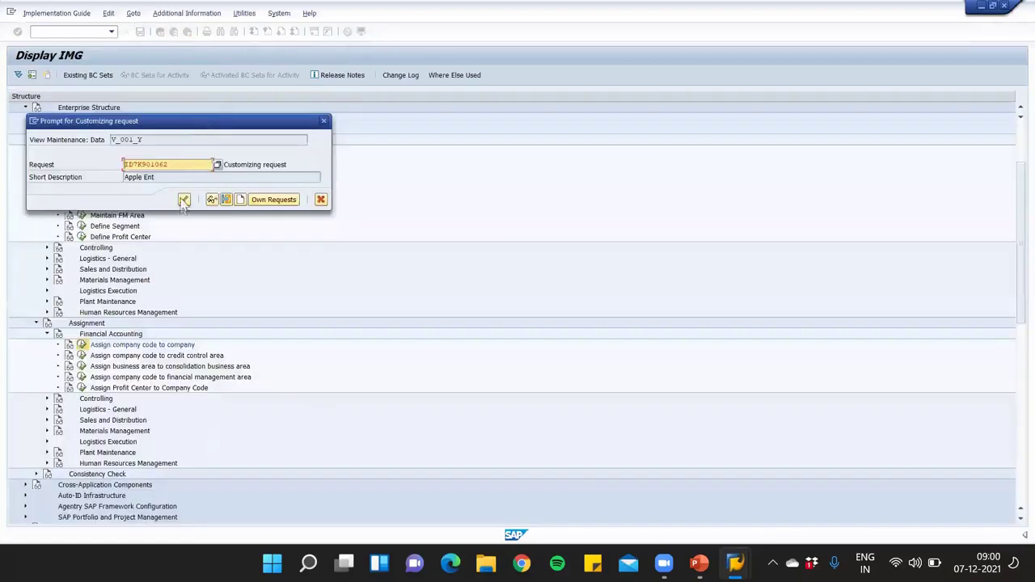
click(183, 199)
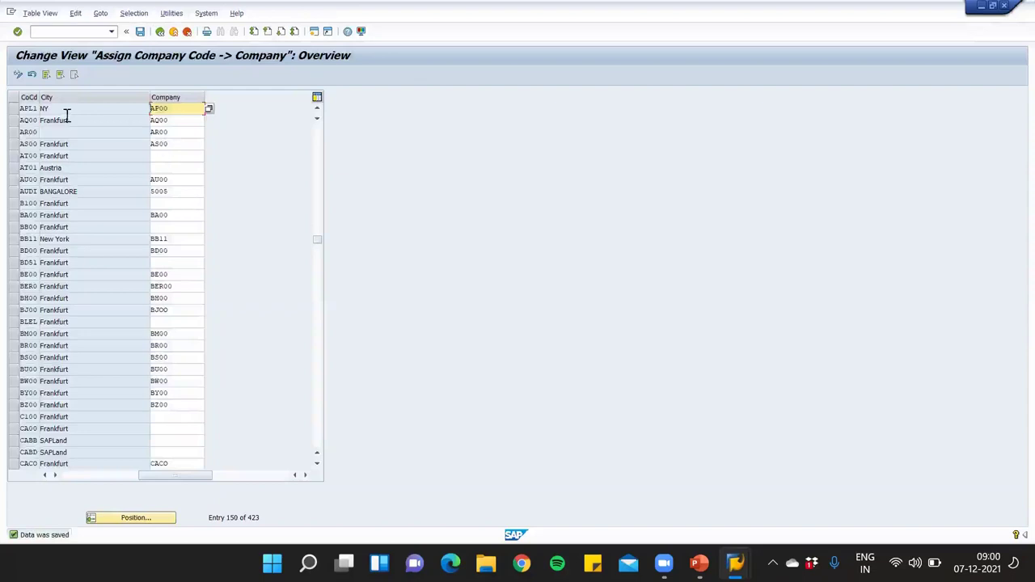
Check APL1's AP00 value, then back out twice to Customizing: Execute Project
drag(185, 108, 139, 109)
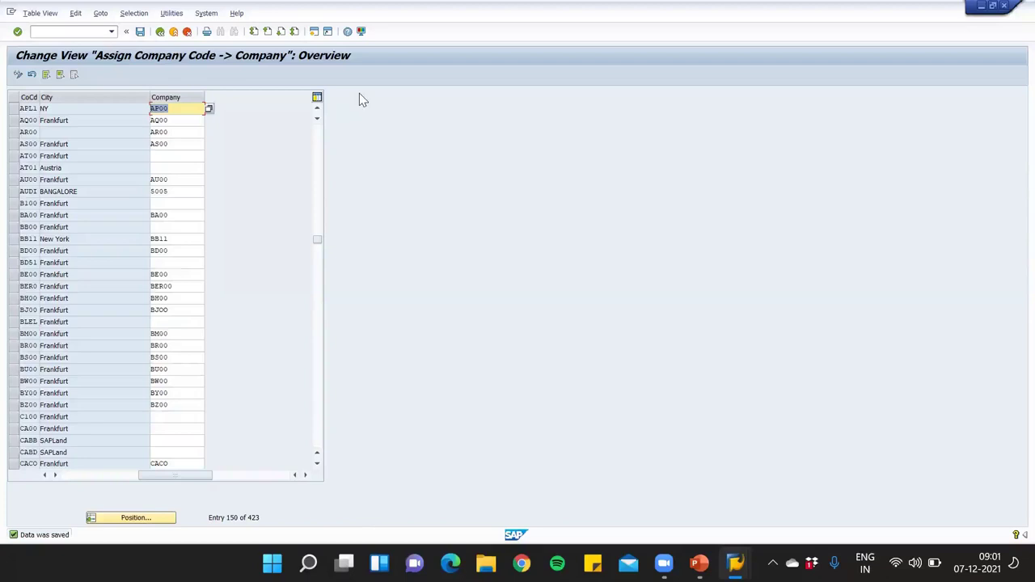
click(161, 31)
click(160, 31)
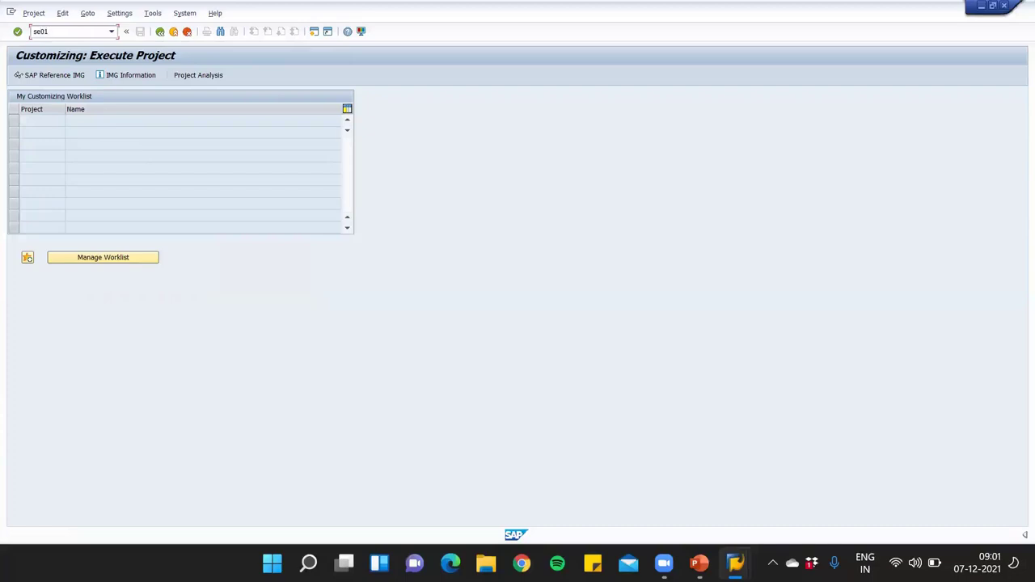
Run SE01 with the default owner and list modifiable requests, including ID7K901062 'Apple Ent'
key(Return)
key(Return)
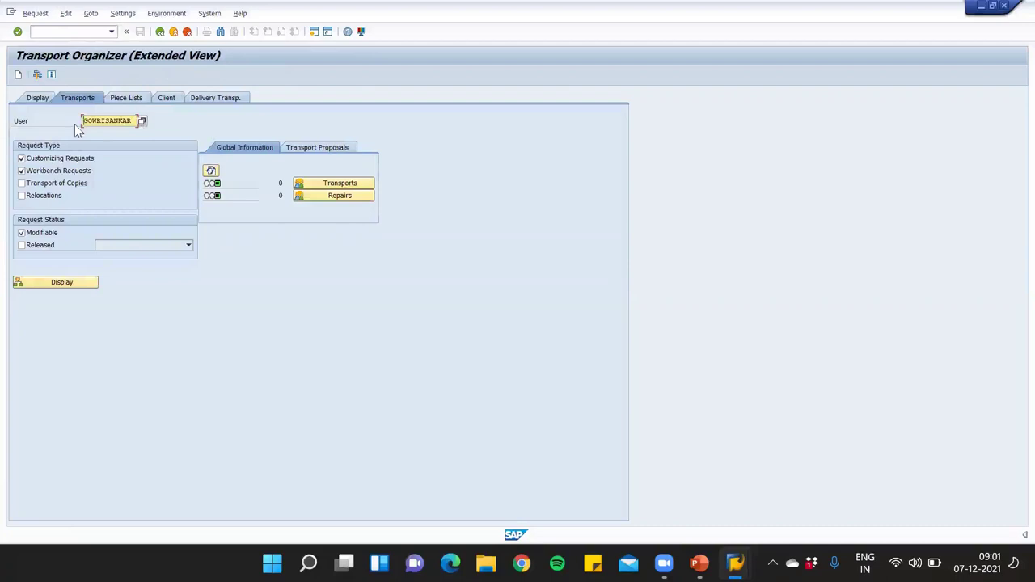
double_click(135, 120)
click(140, 123)
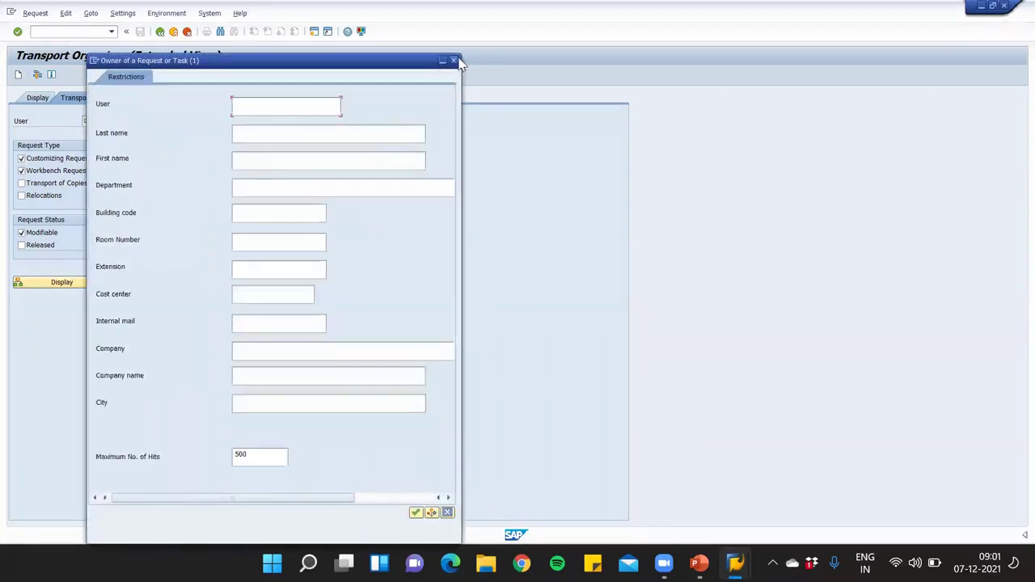
click(453, 60)
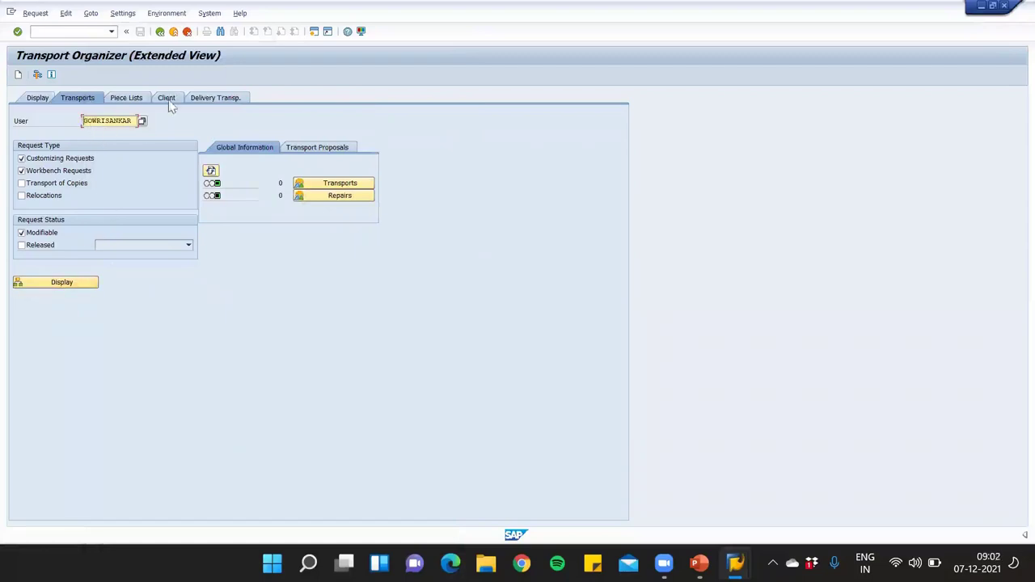
click(63, 284)
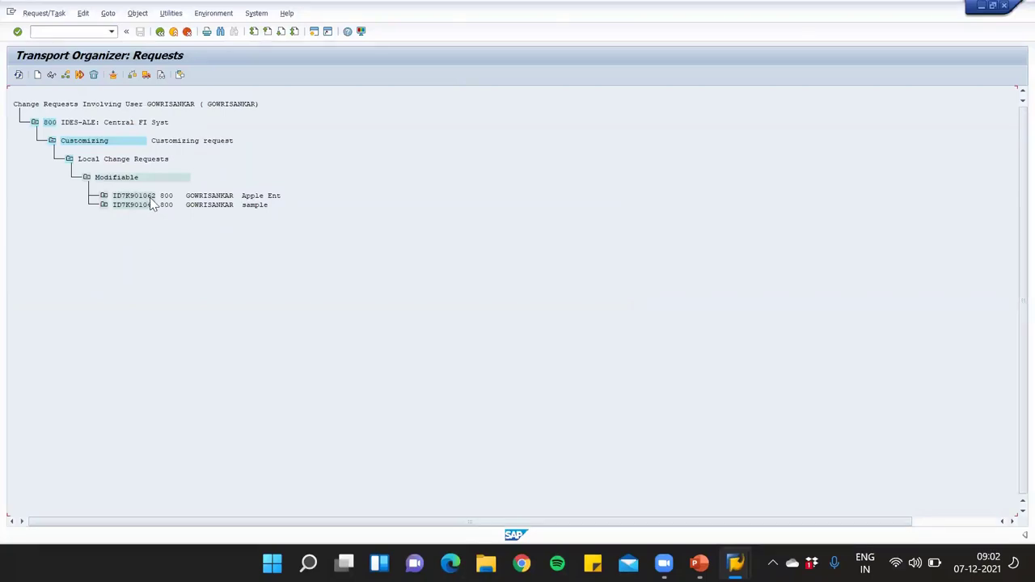
Expand request ID7K901062 and task ID7K901063 down to the V_T001/T001 entry 800APL1
click(104, 196)
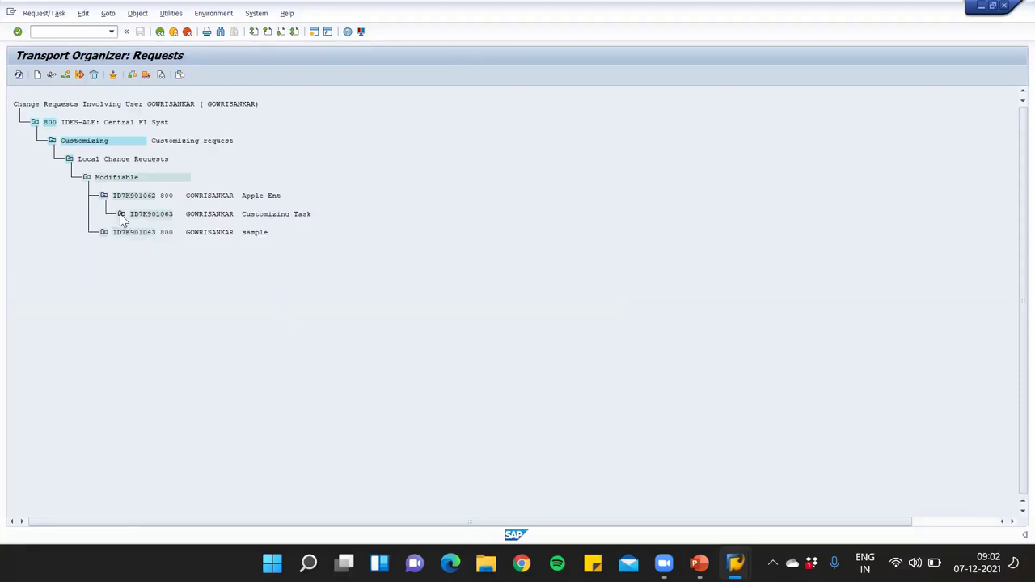
click(120, 214)
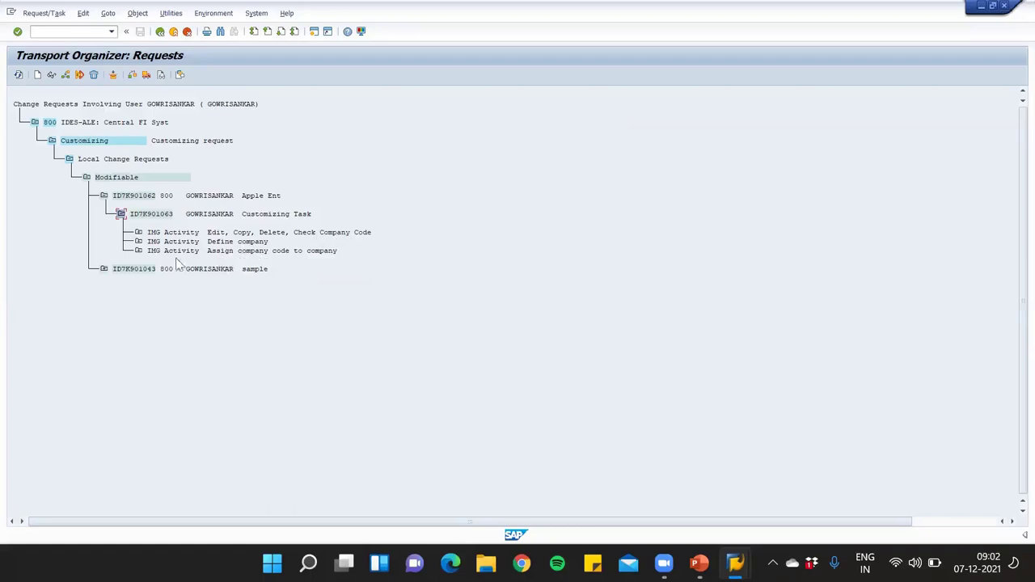
click(138, 232)
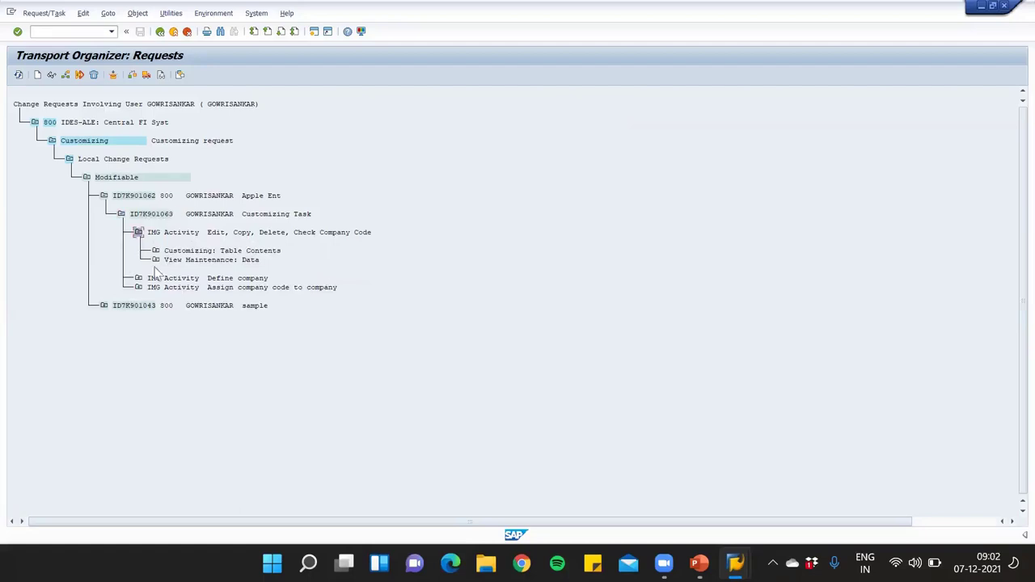
click(155, 251)
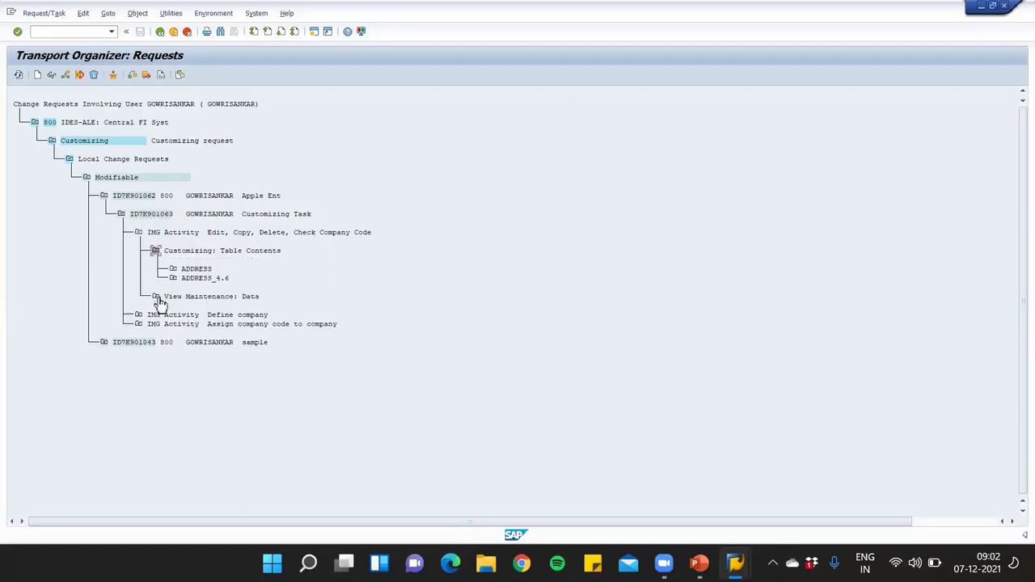
click(155, 296)
click(173, 270)
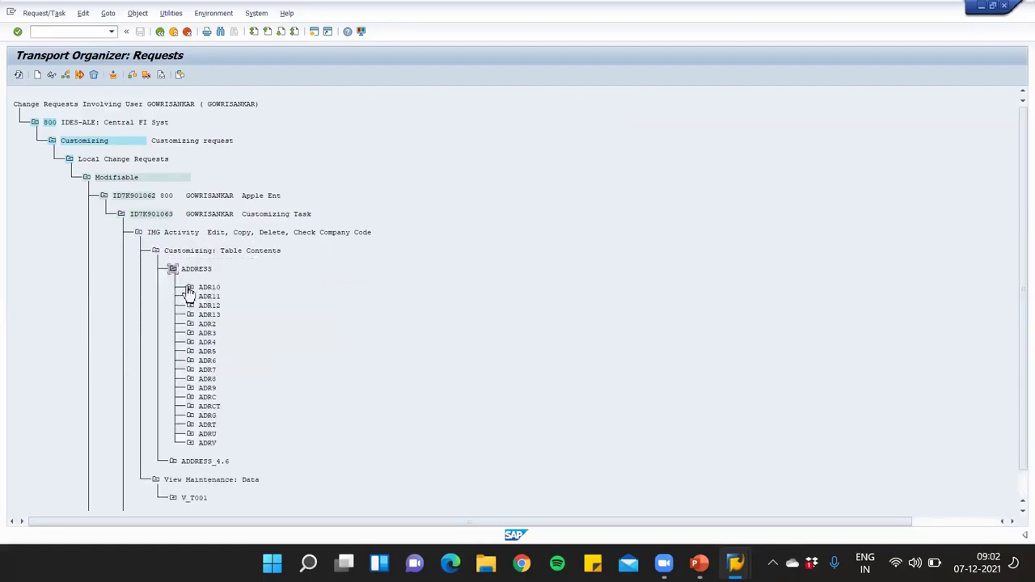
click(189, 288)
click(190, 324)
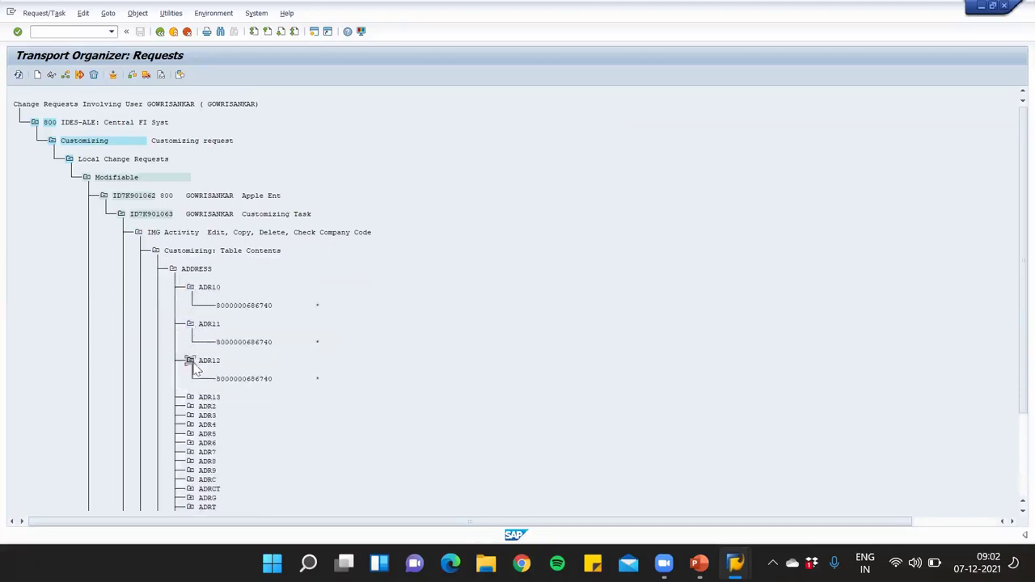
click(189, 324)
click(189, 287)
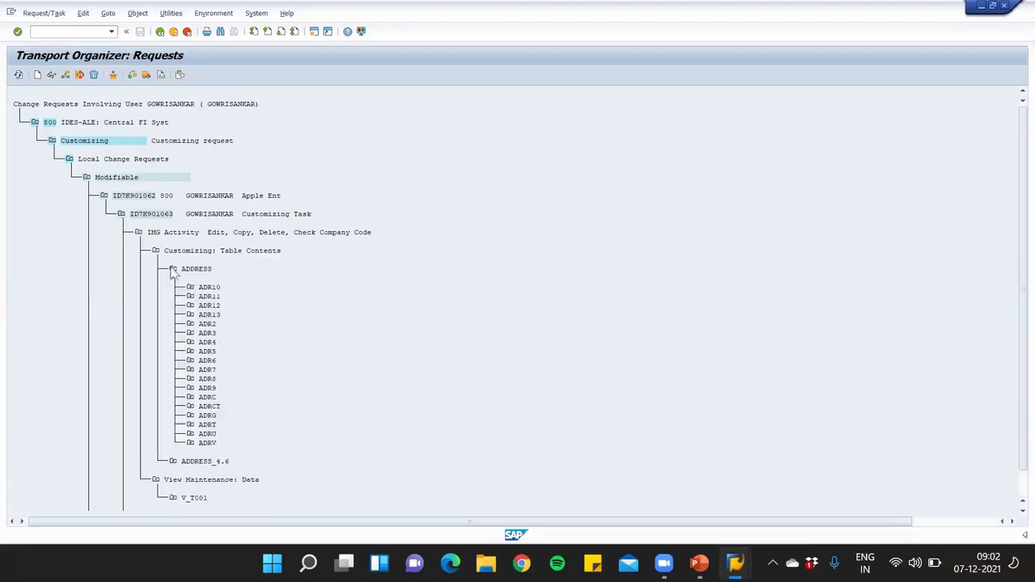
click(173, 269)
click(172, 314)
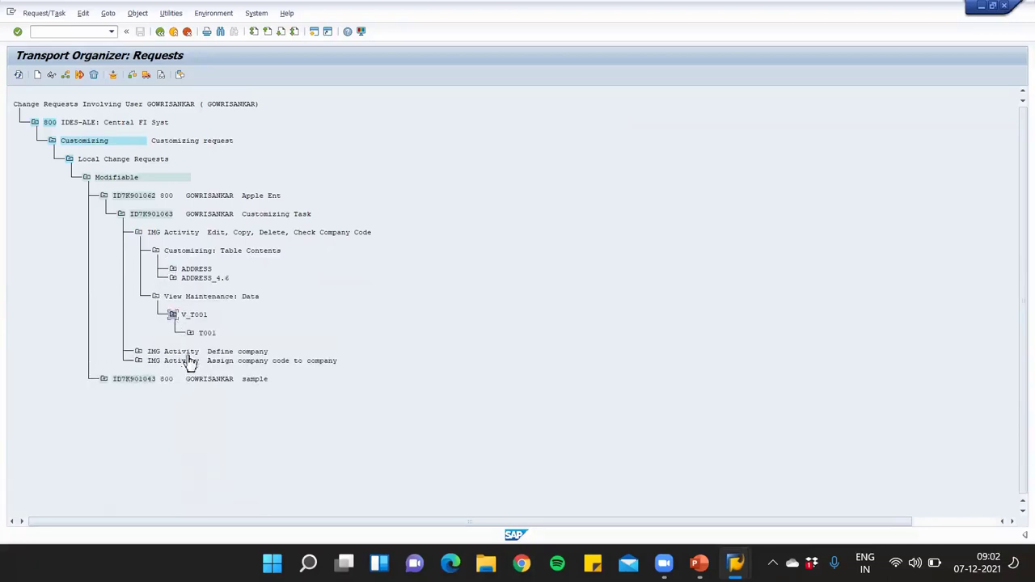
click(189, 333)
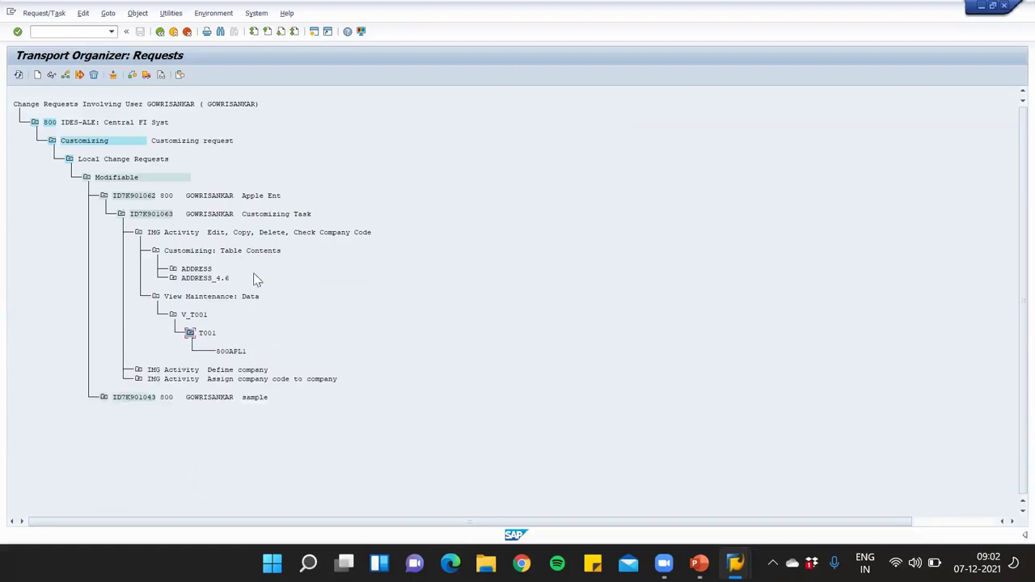
Expand Define company and Assign company code activities to show 800AP00 and 800APL1
click(138, 369)
click(156, 388)
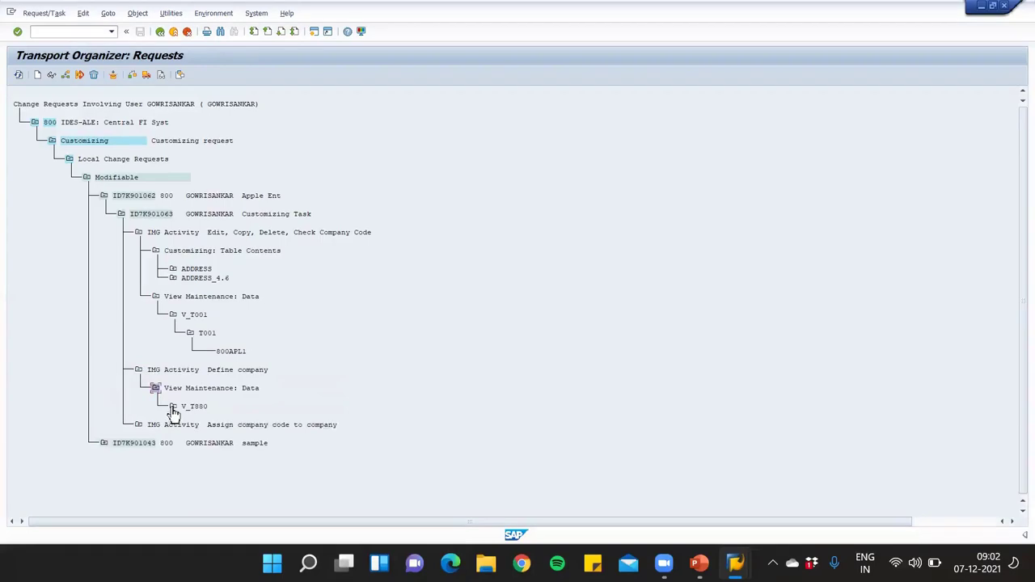
click(173, 406)
click(190, 426)
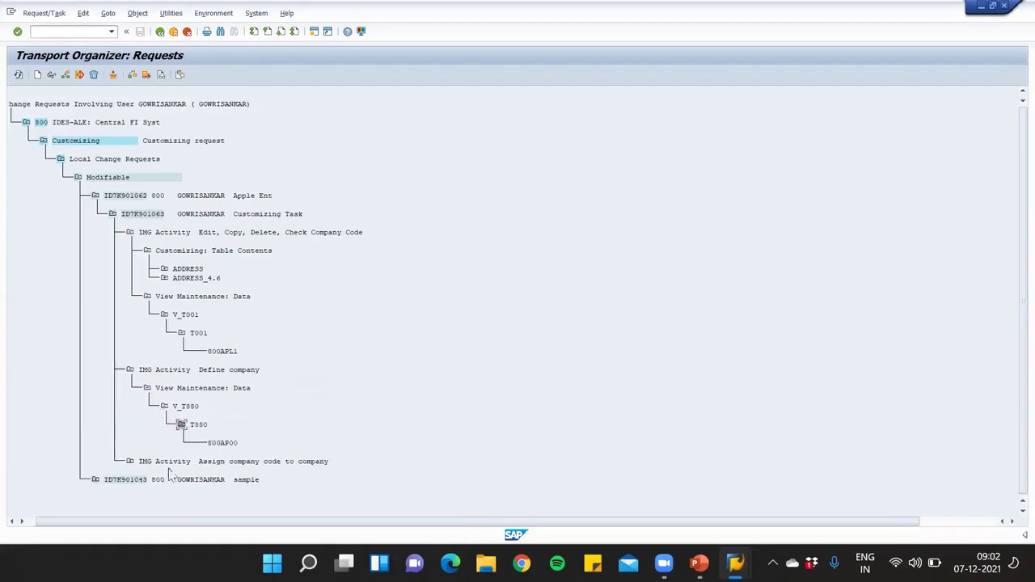
click(129, 461)
click(147, 480)
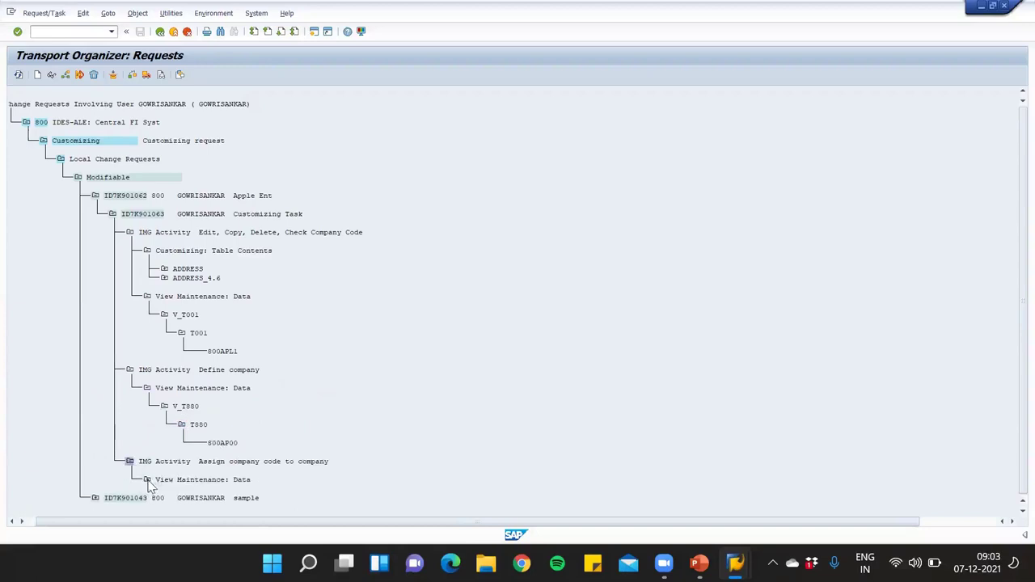
click(164, 489)
click(181, 490)
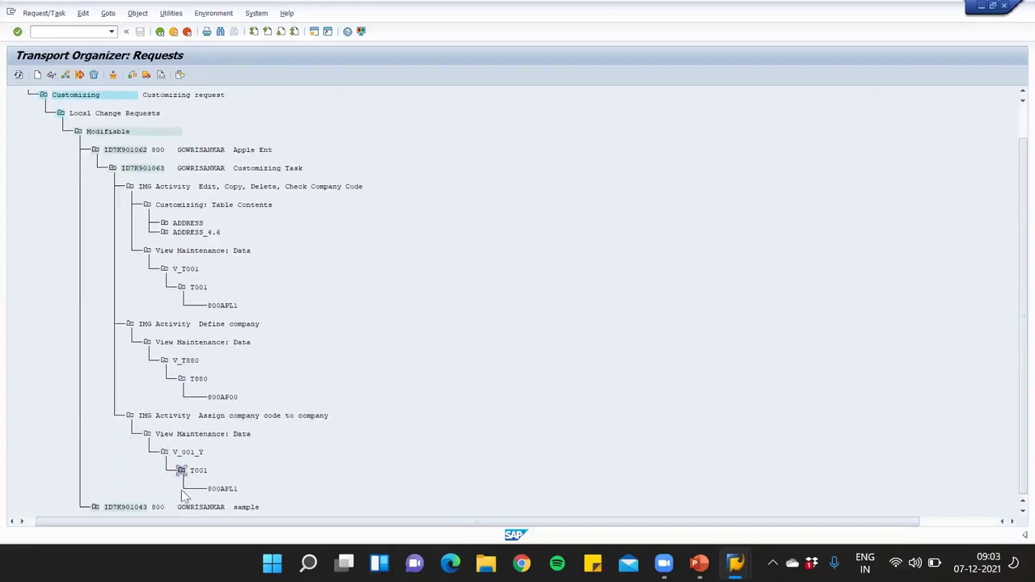